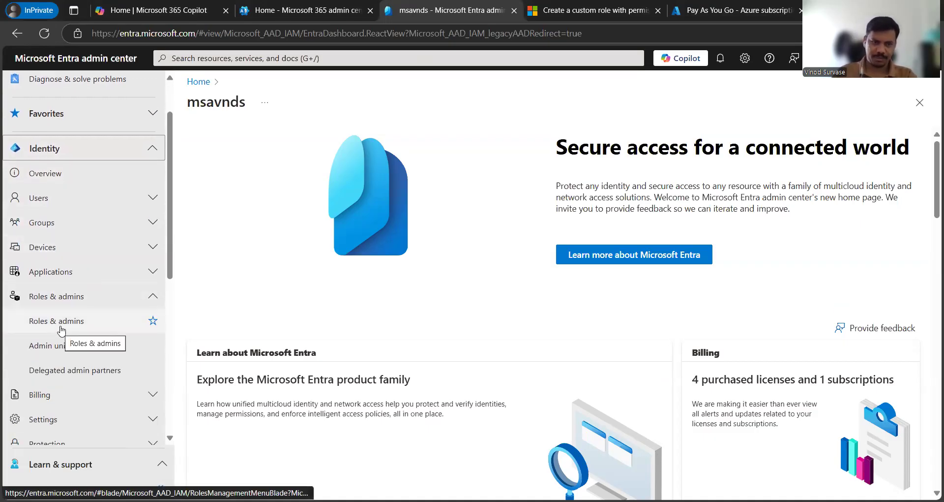
- Open Roles & admins under Identity and look through the list of all administrative roles
left_click(60, 327)
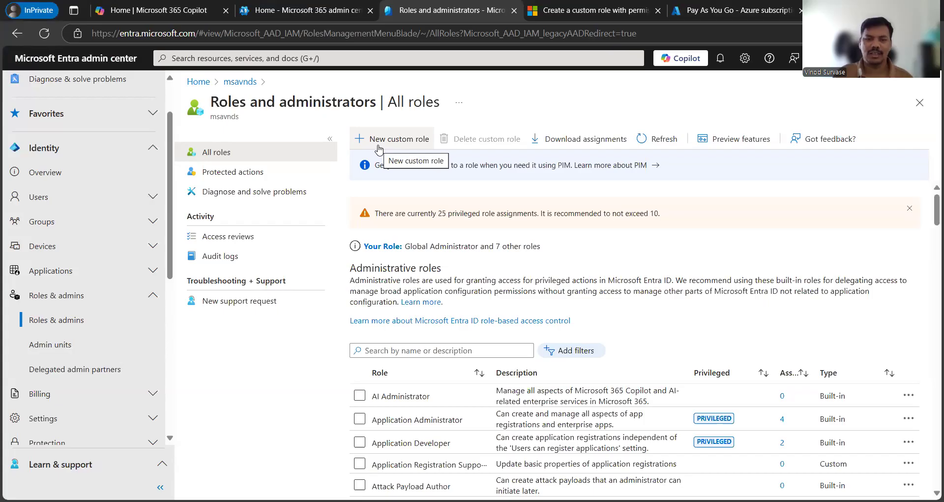
scroll(398, 143, "down", 3)
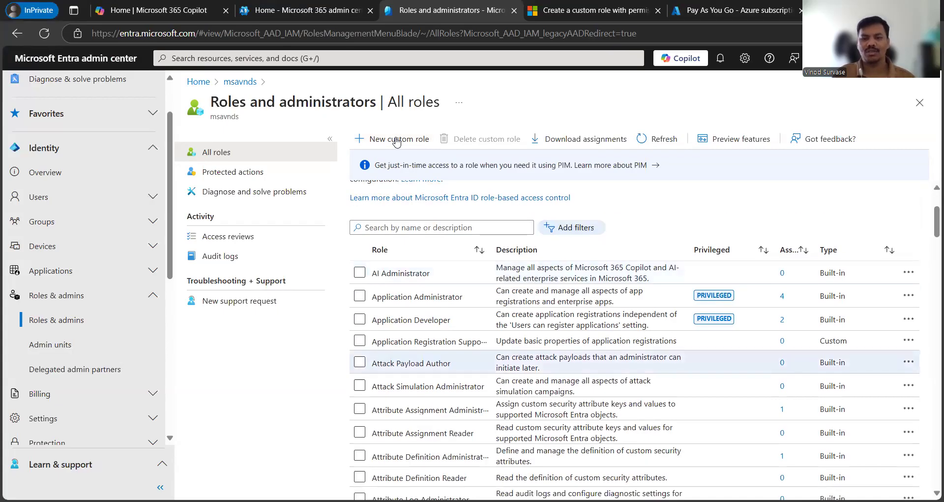
scroll(397, 142, "down", 4)
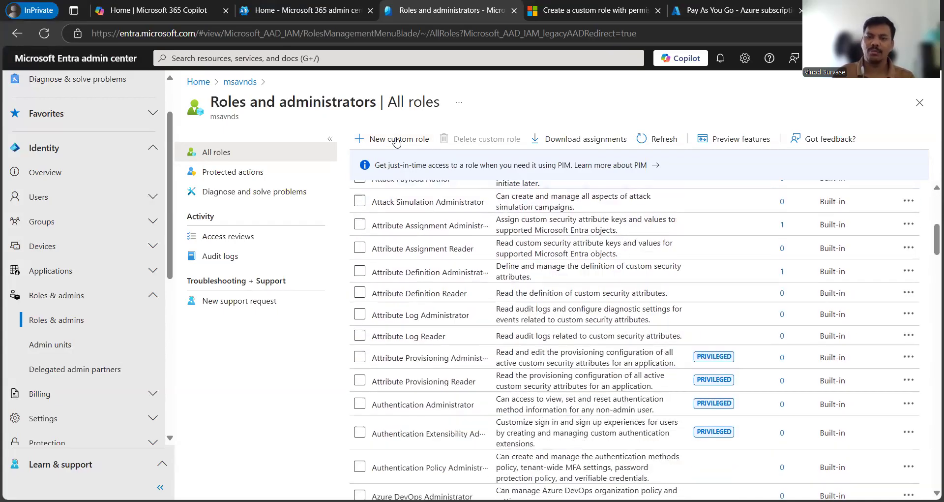
scroll(531, 300, "down", 14)
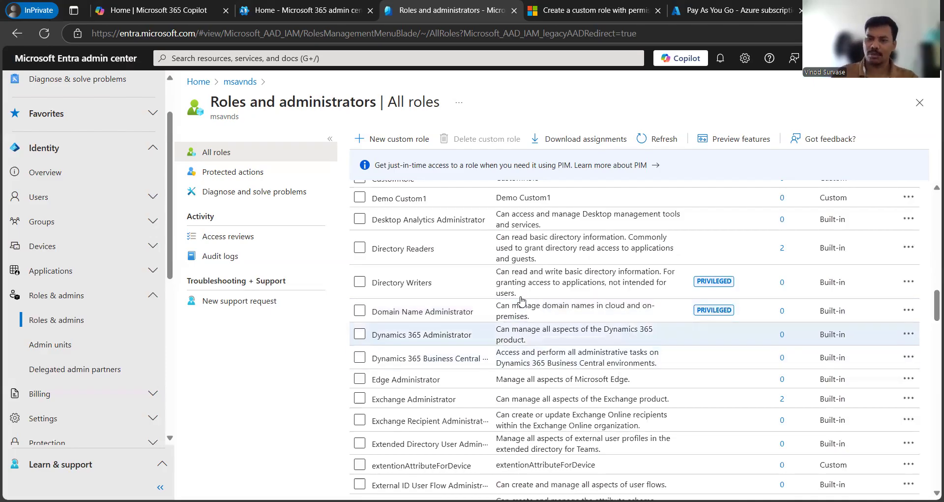
scroll(523, 300, "down", 20)
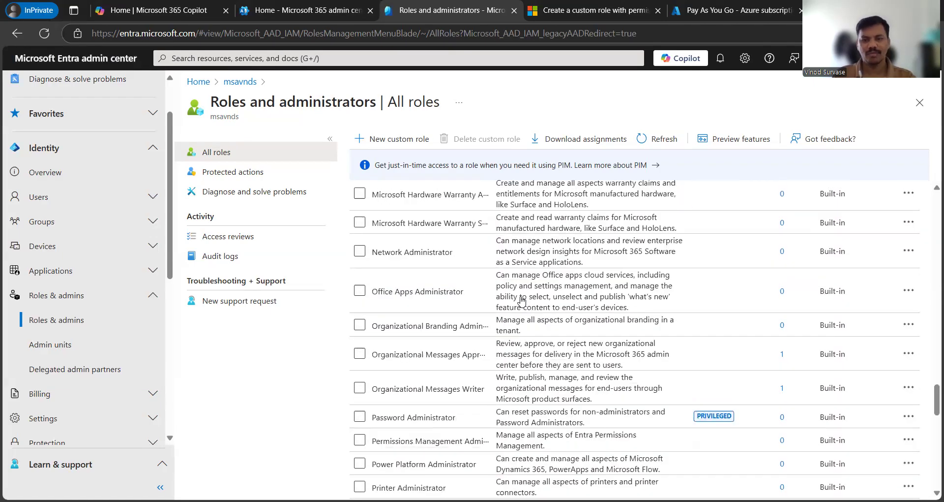
scroll(522, 301, "down", 5)
scroll(523, 300, "up", 20)
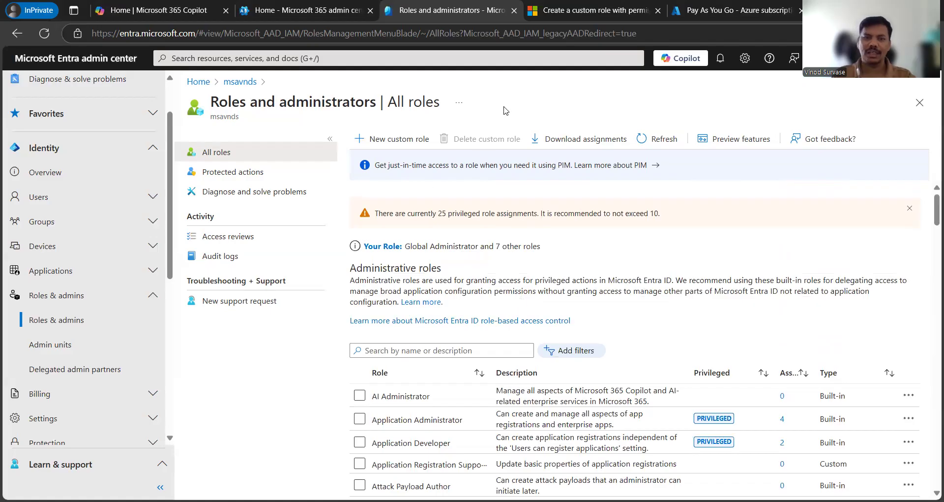
- Start a new custom role and dismiss the saved-info suggestions for its name
left_click(387, 140)
left_click(324, 230)
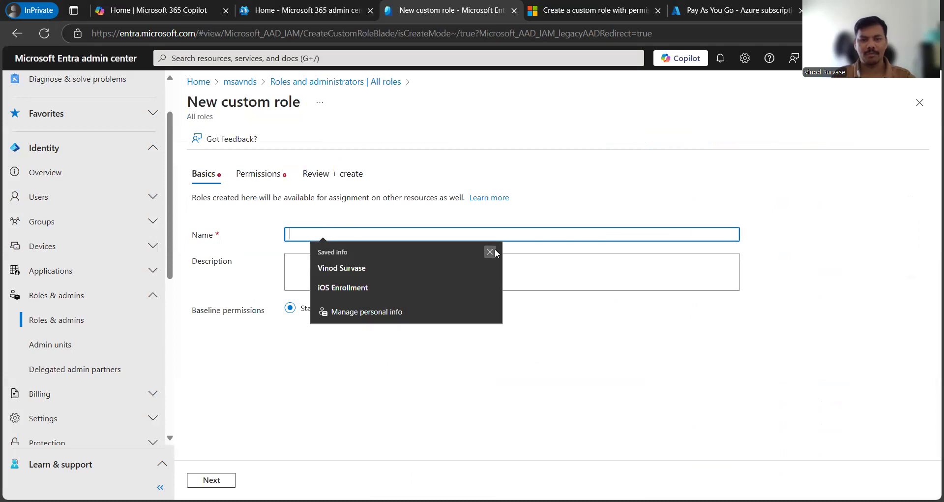
left_click(490, 252)
type("microsoft.directory/users")
key("ctrl+a")
key("BackSpace")
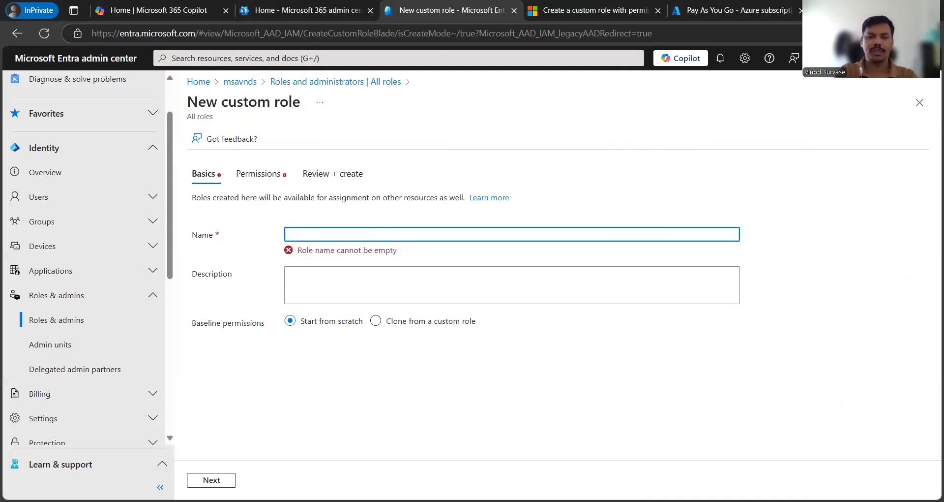
- Name the custom role "App Registration Creator"
type("App")
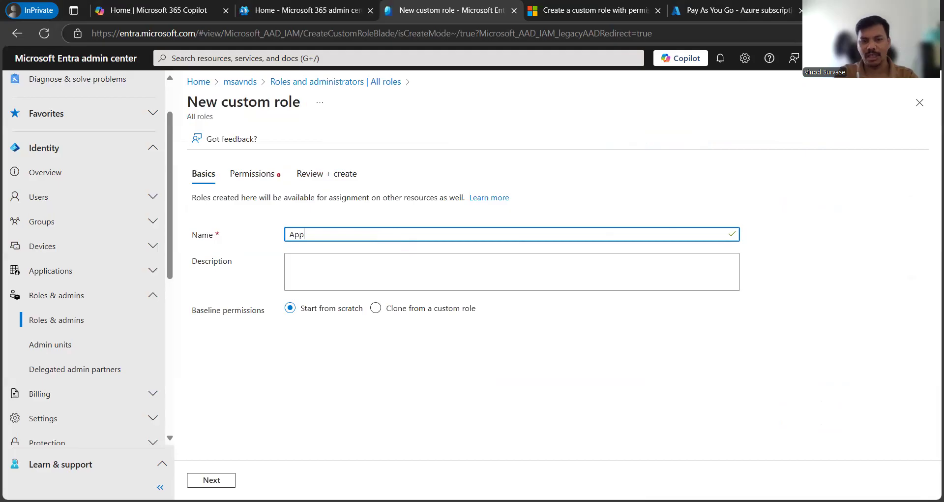
type(" Reg")
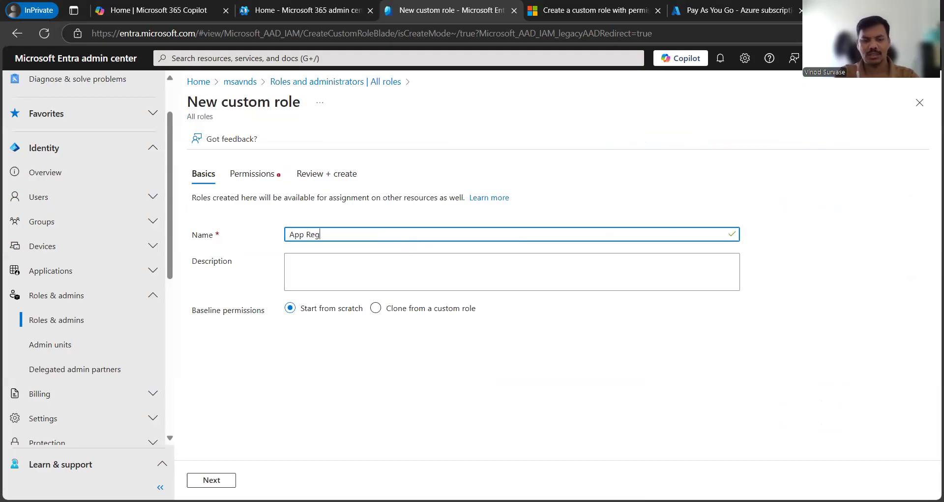
type("istart")
key("BackSpace")
key("BackSpace")
type("ra")
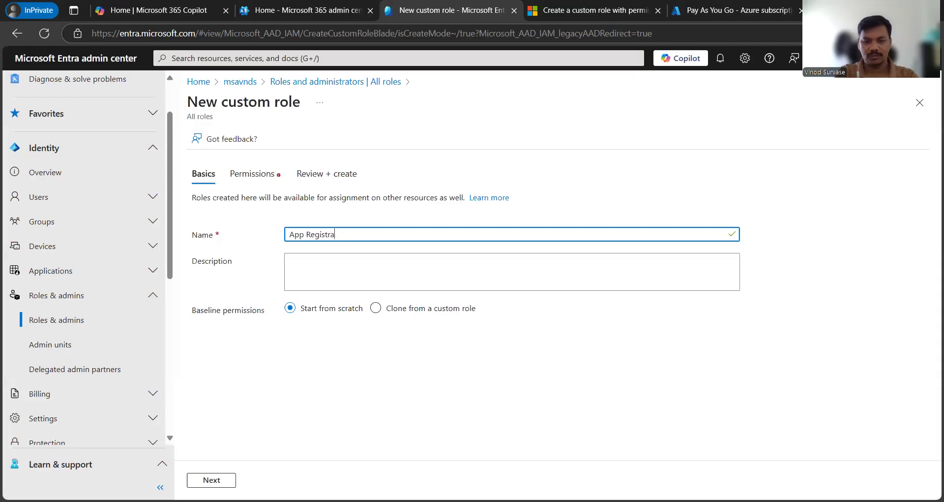
type("tion Creator")
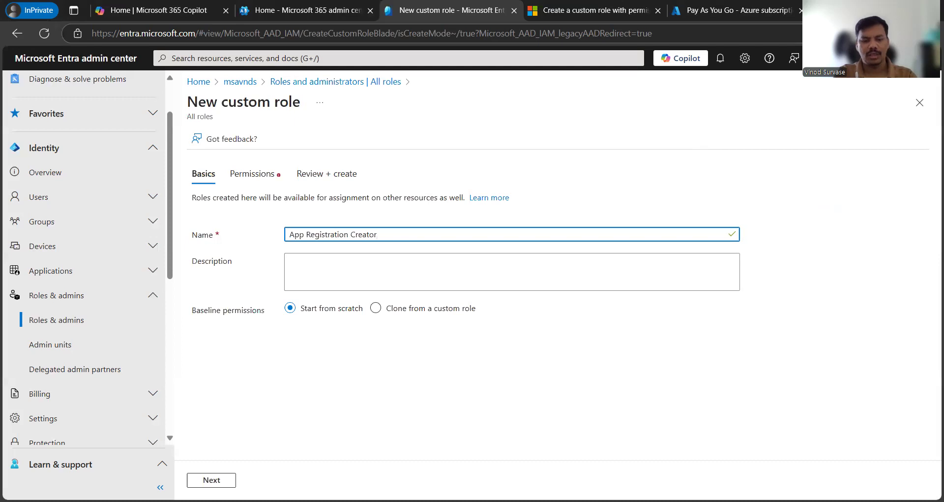
- Copy the role name into the description so it also reads "App Registration Creator"
key("ctrl+a")
key("ctrl+c")
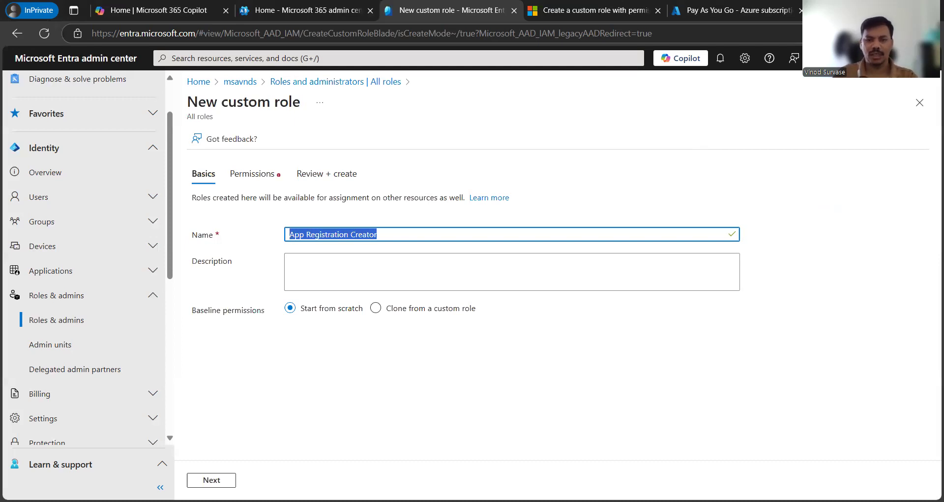
left_click(389, 262)
key("ctrl+v")
left_click(346, 368)
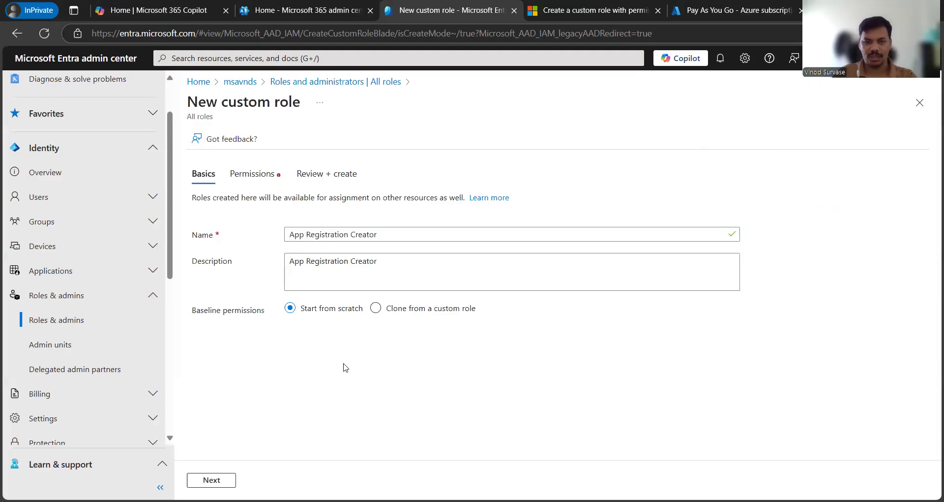
left_click(394, 264)
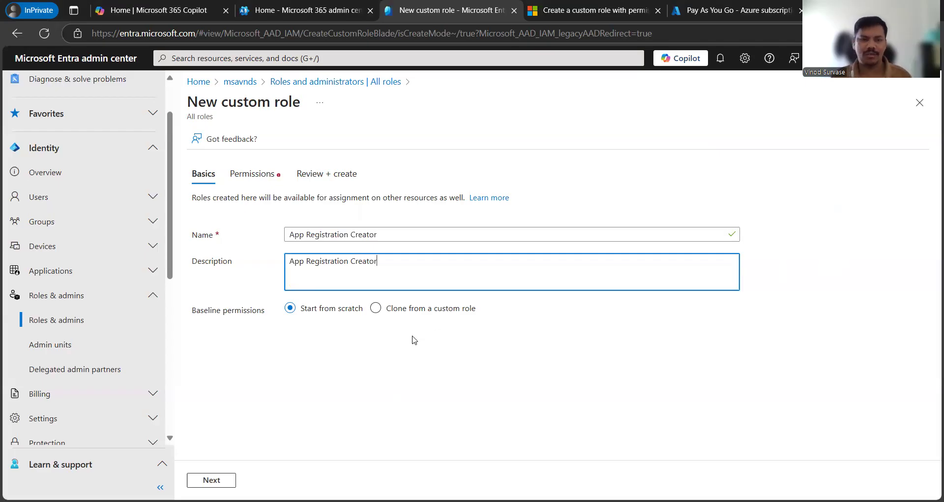
left_click(308, 441)
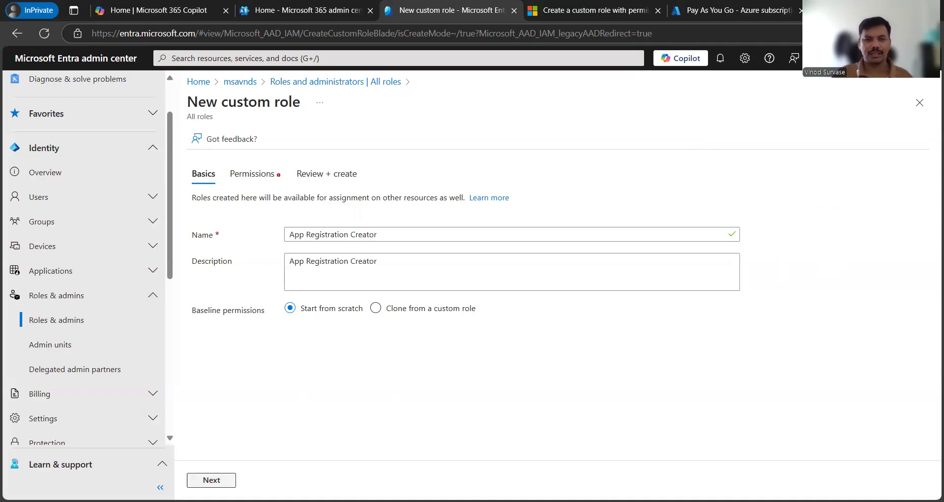
- Proceed to the role's permissions and look through the available permissions and their descriptions
left_click(212, 479)
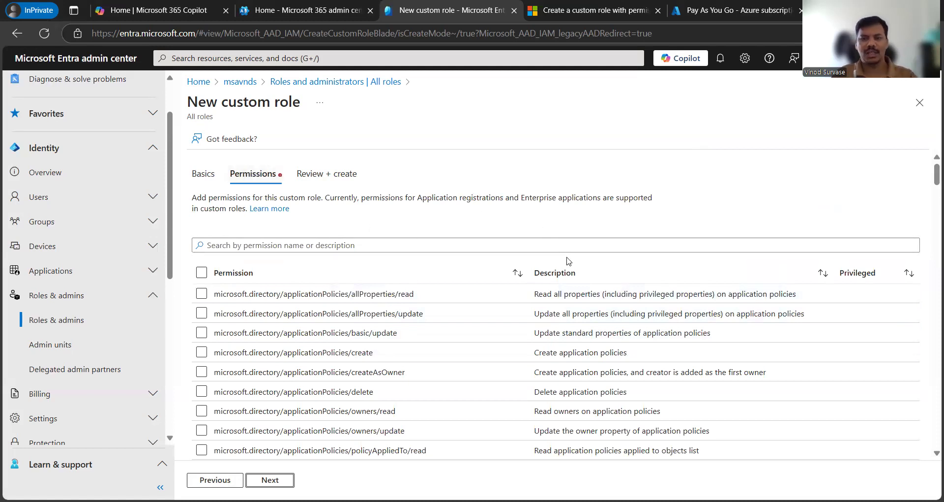
scroll(500, 246, "down", 4)
scroll(513, 275, "down", 15)
scroll(513, 275, "down", 10)
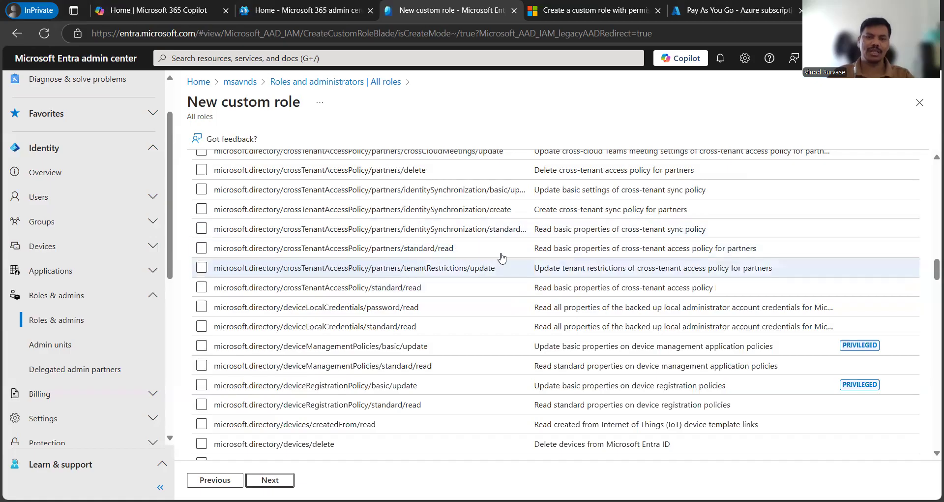
scroll(502, 257, "up", 5)
scroll(501, 257, "up", 15)
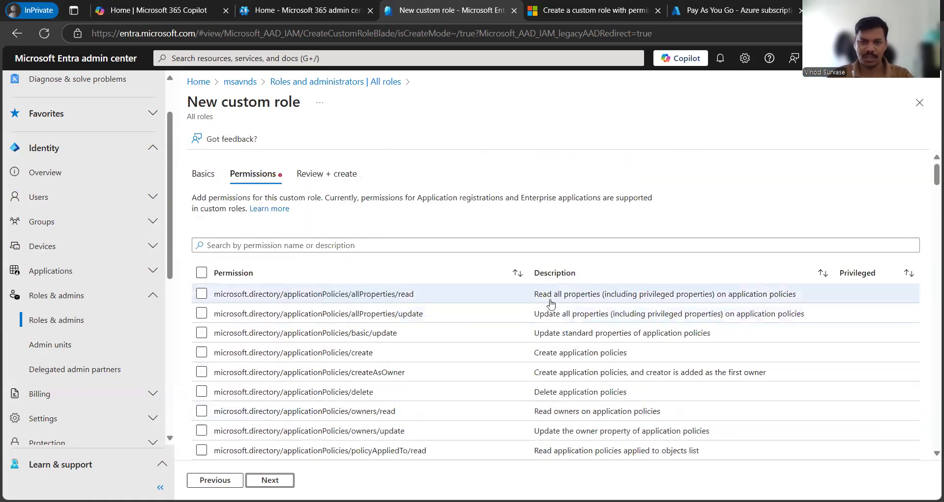
scroll(546, 309, "down", 2)
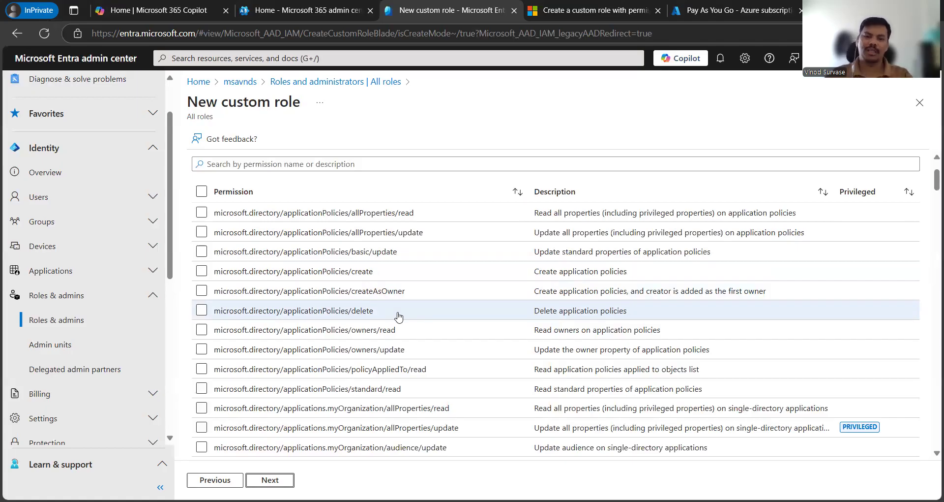
scroll(398, 316, "down", 3)
scroll(398, 316, "down", 2)
scroll(398, 317, "up", 5)
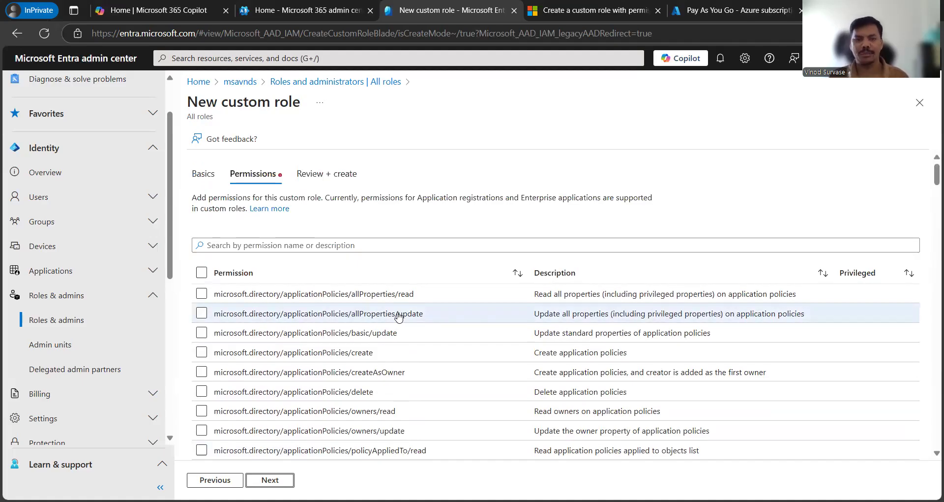
left_click(390, 247)
type("micr")
key("BackSpace")
key("BackSpace")
key("BackSpace")
key("BackSpace")
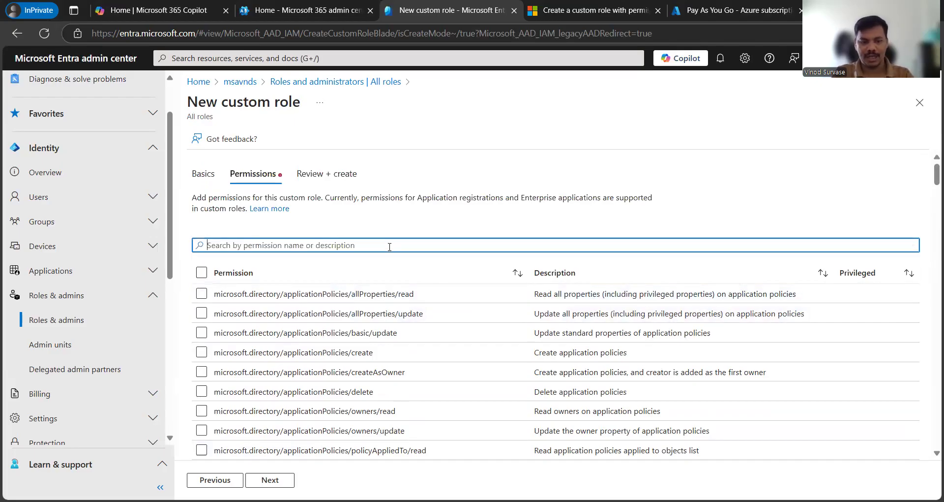
key("ctrl+v")
key("ctrl+a")
key("BackSpace")
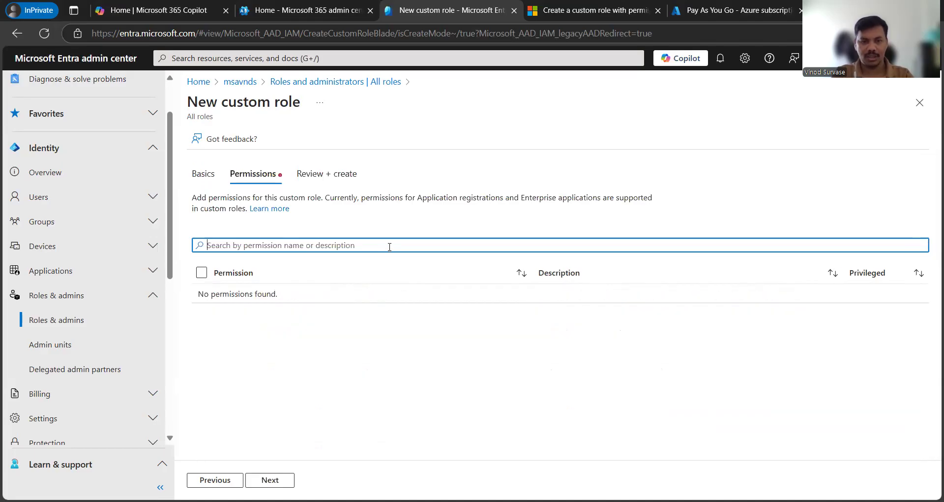
- Search the permissions for "microsoft.directory/applications/"
type("microsof")
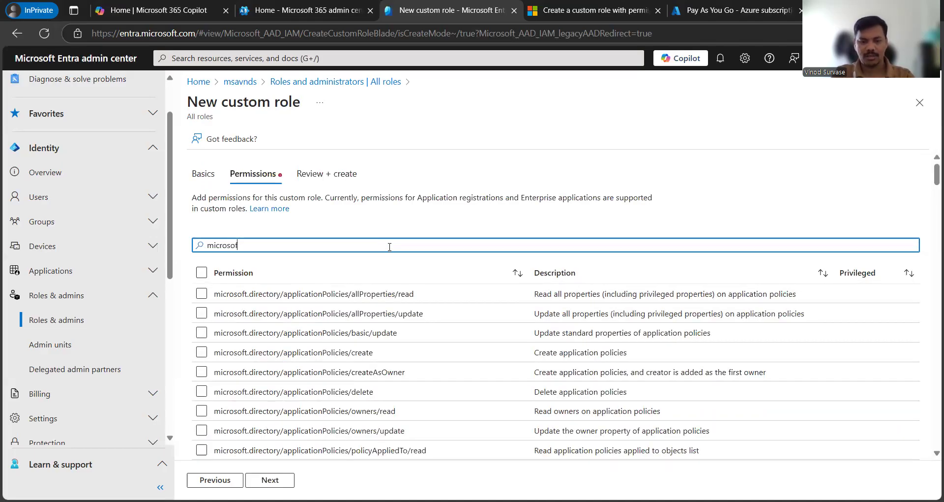
type("t.directory/")
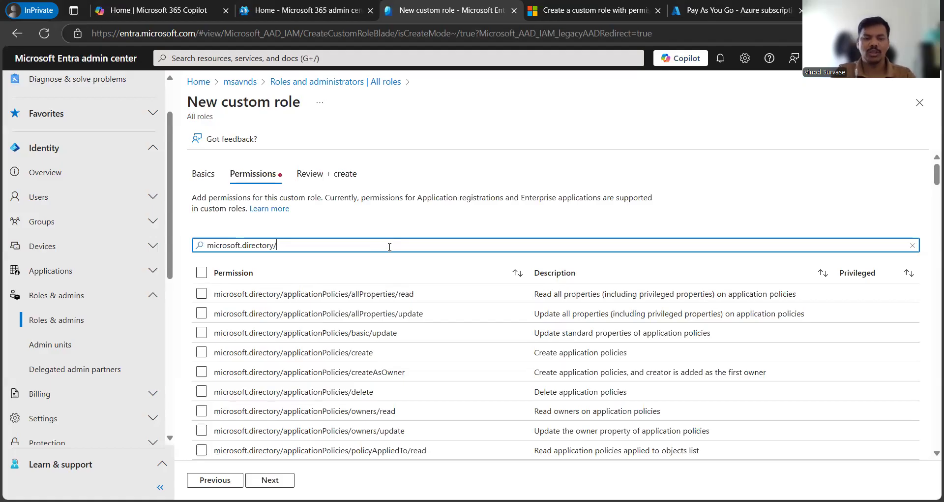
type("appl")
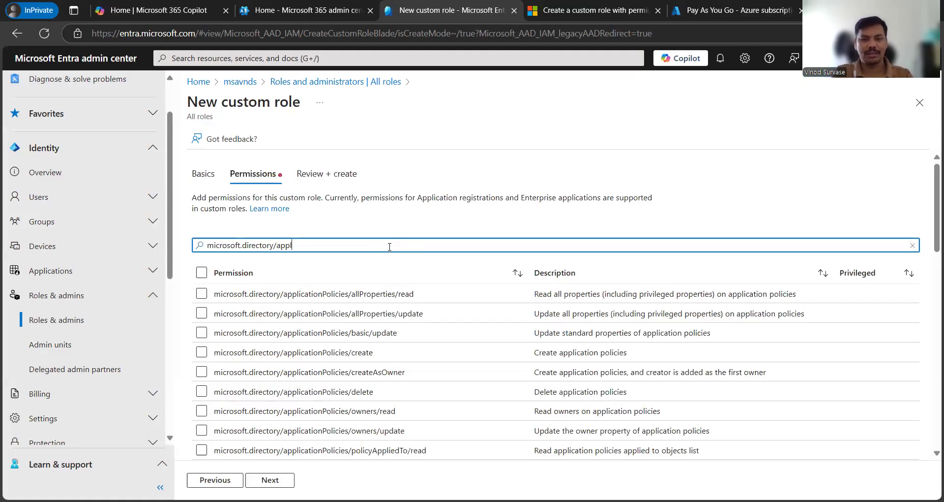
type("ications")
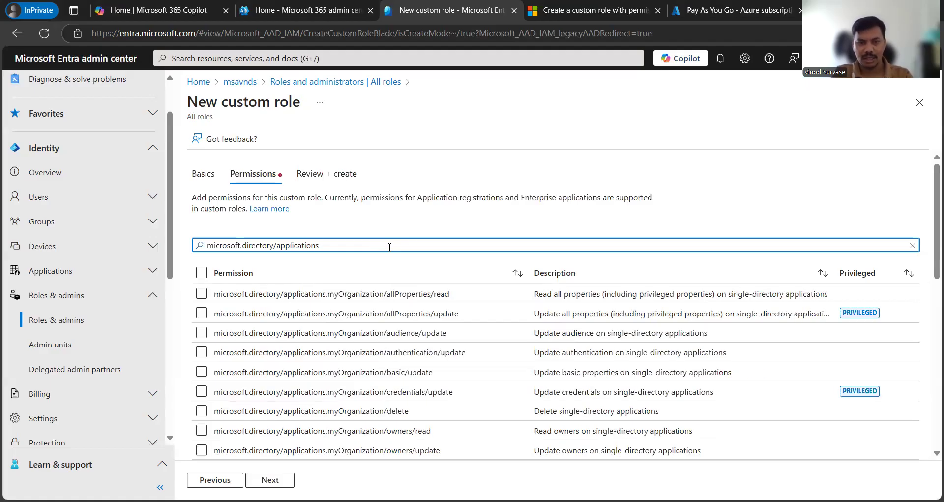
key("BackSpace")
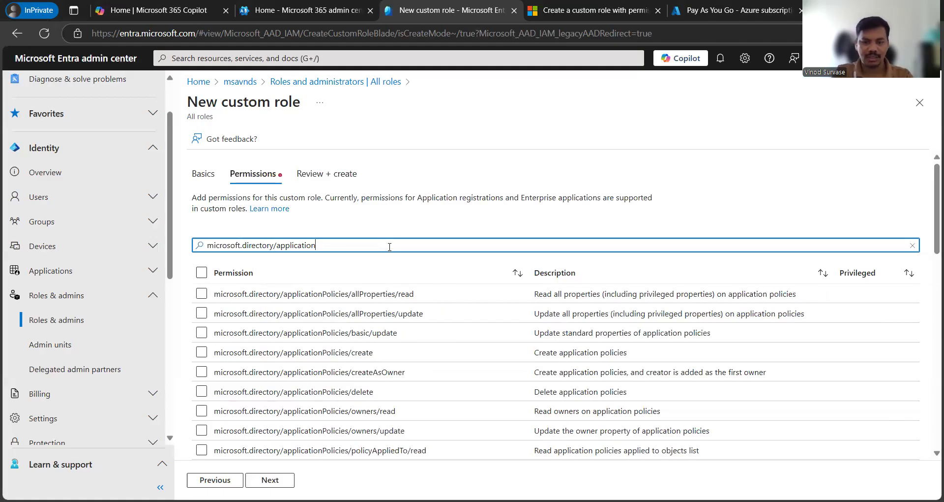
type("/")
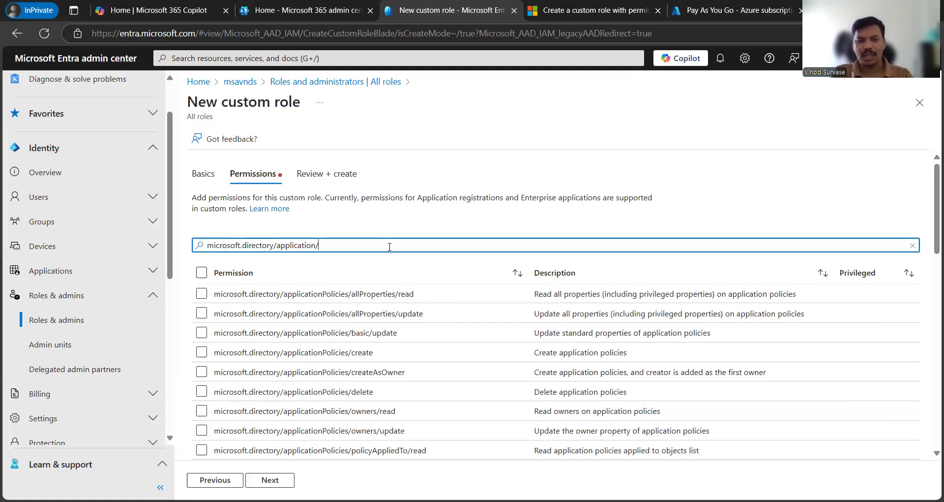
key("Left")
type("s")
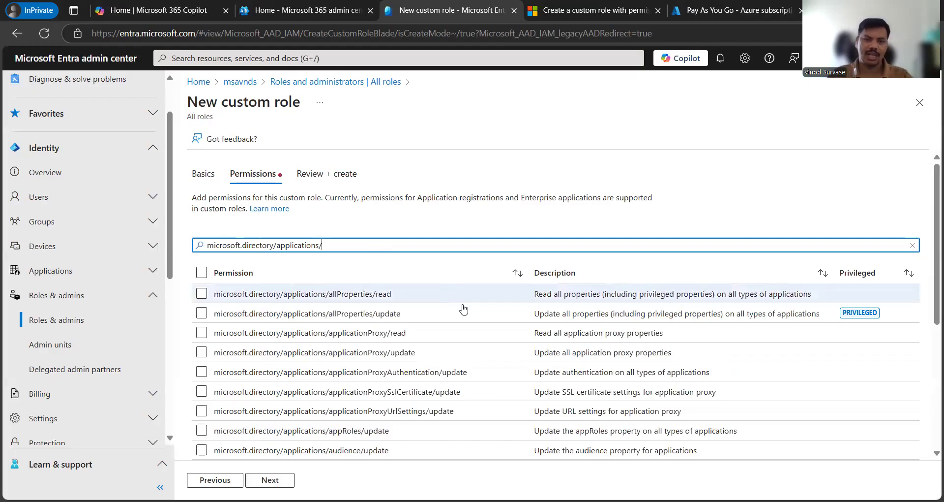
- Review the matching permissions, broaden the search to "microsoft.directory/applications", and look through the application permissions
scroll(464, 310, "down", 5)
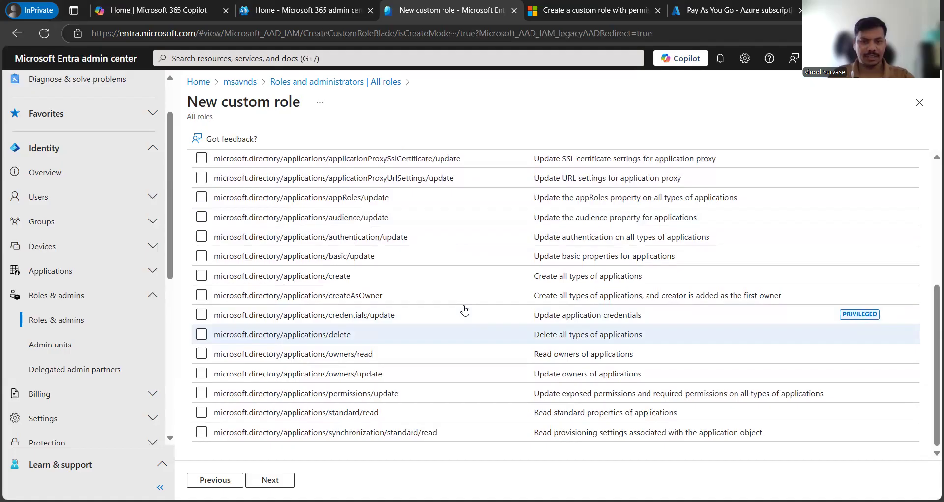
scroll(464, 310, "up", 5)
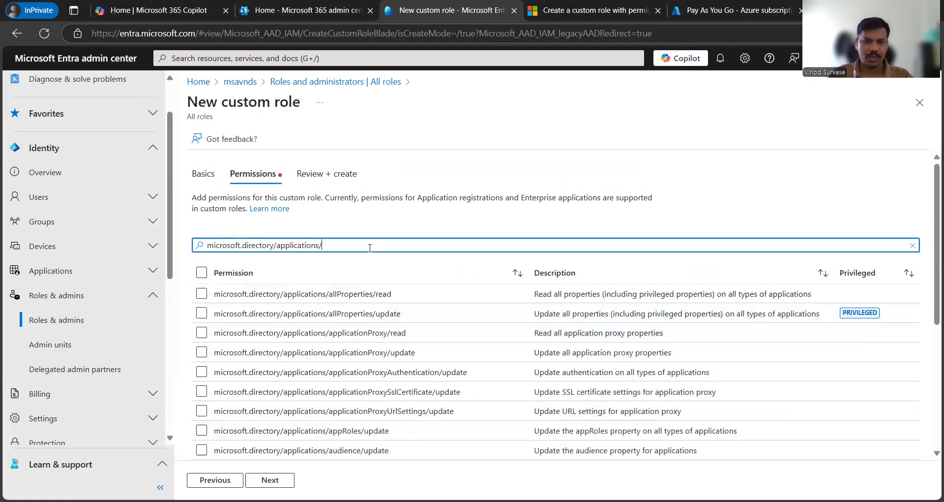
key("BackSpace")
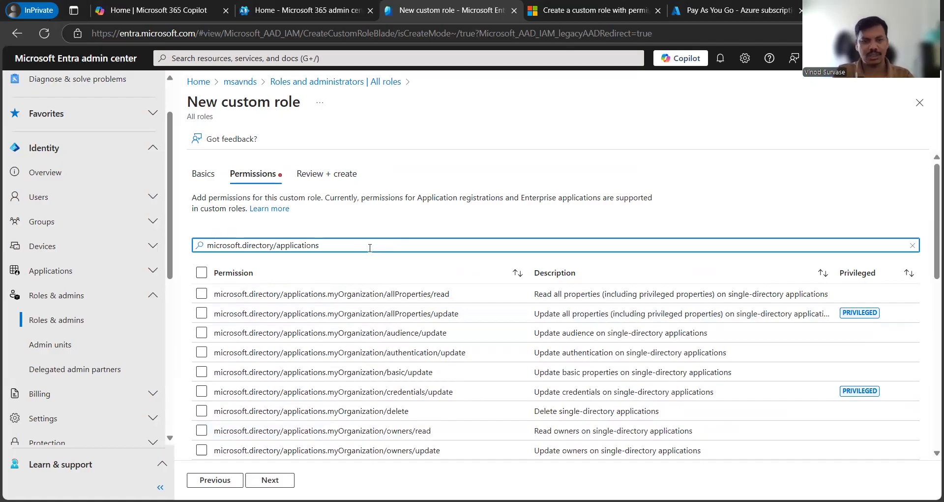
scroll(411, 366, "down", 10)
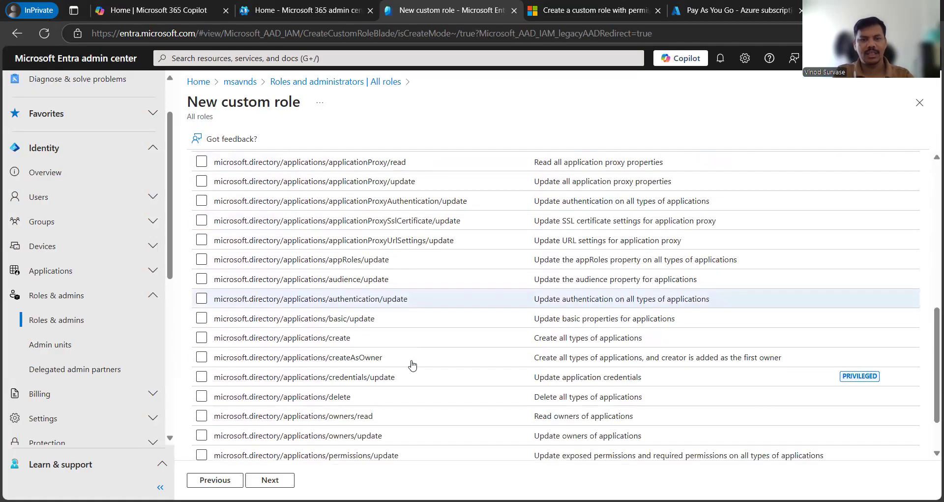
scroll(412, 365, "down", 1)
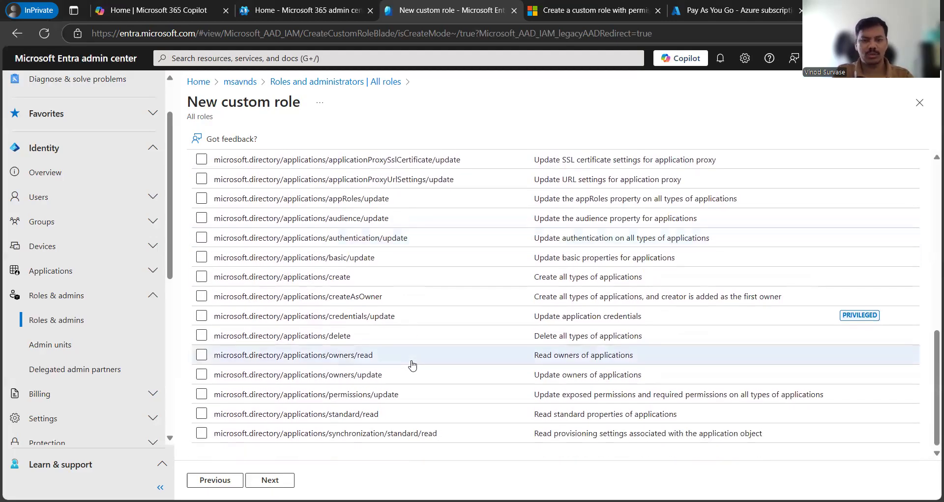
- Narrow the permission search to "microsoft.directory/applications/" and examine the matching permissions and their descriptions
scroll(410, 356, "down", 1)
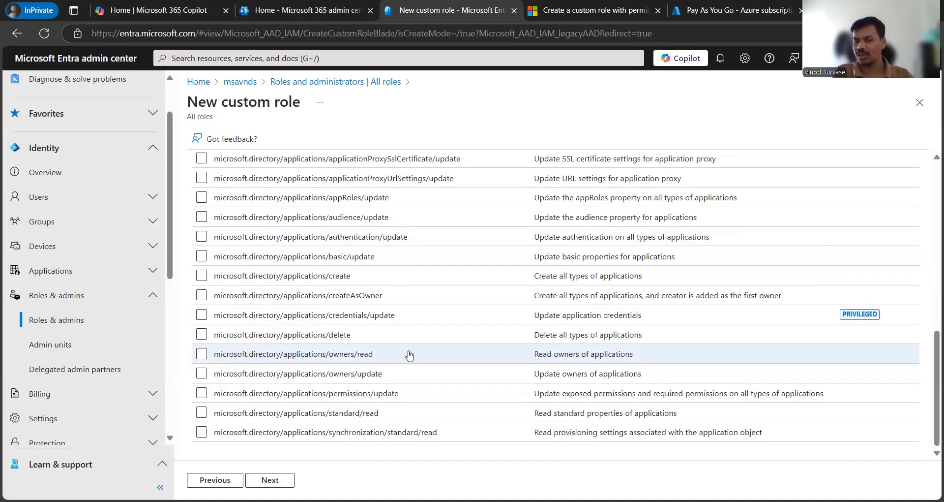
scroll(410, 355, "up", 10)
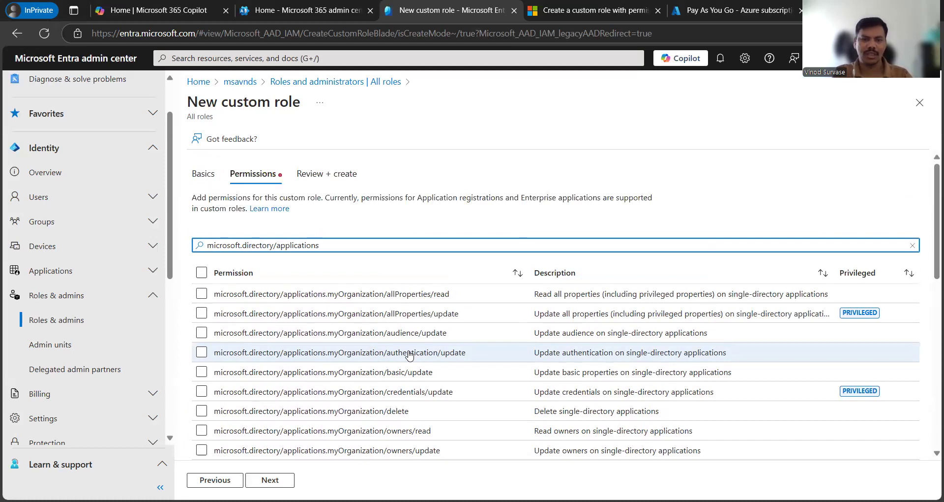
type("/")
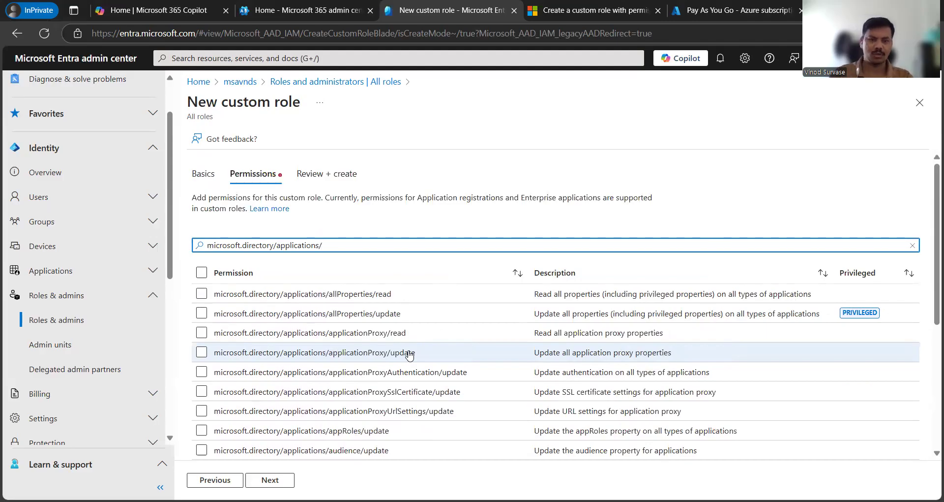
scroll(471, 290, "down", 1)
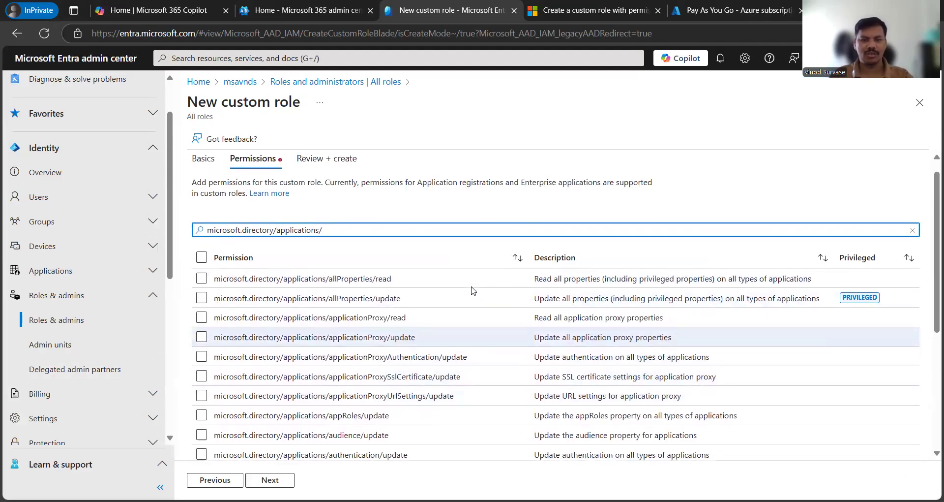
scroll(471, 290, "down", 3)
scroll(471, 290, "down", 5)
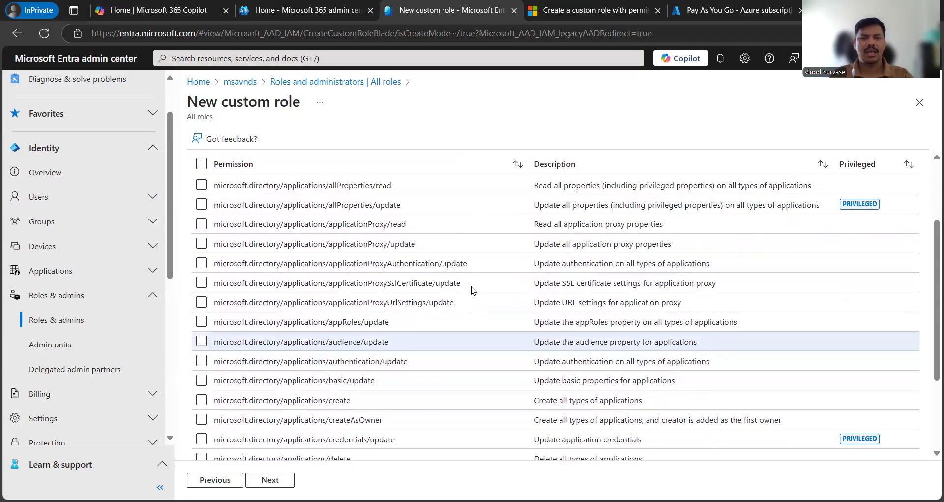
scroll(471, 291, "down", 1)
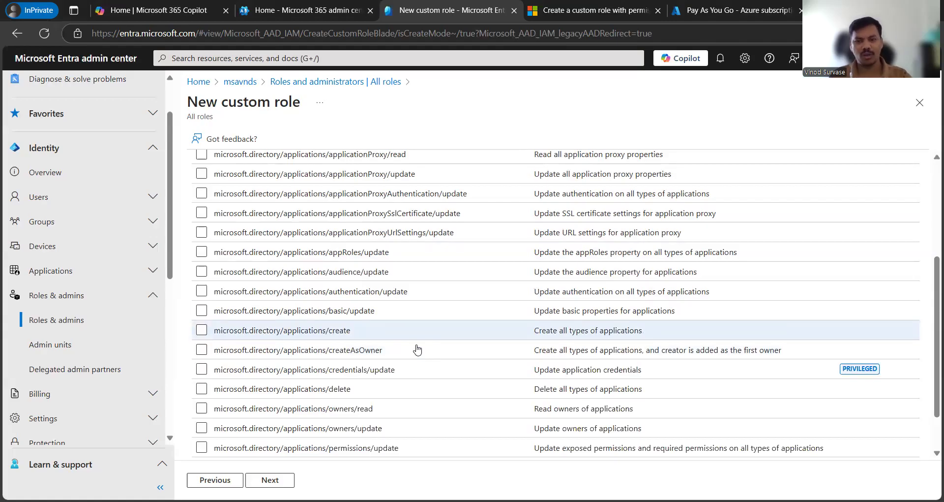
scroll(417, 349, "down", 1)
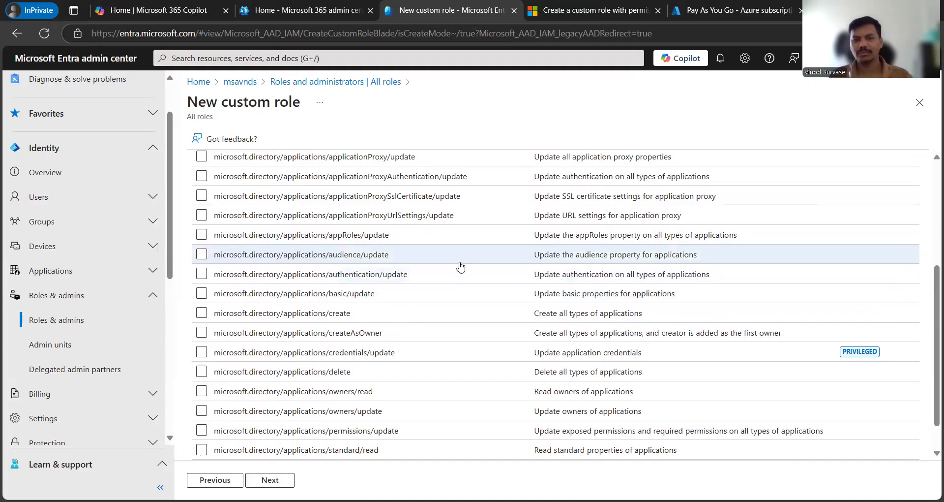
scroll(526, 273, "down", 1)
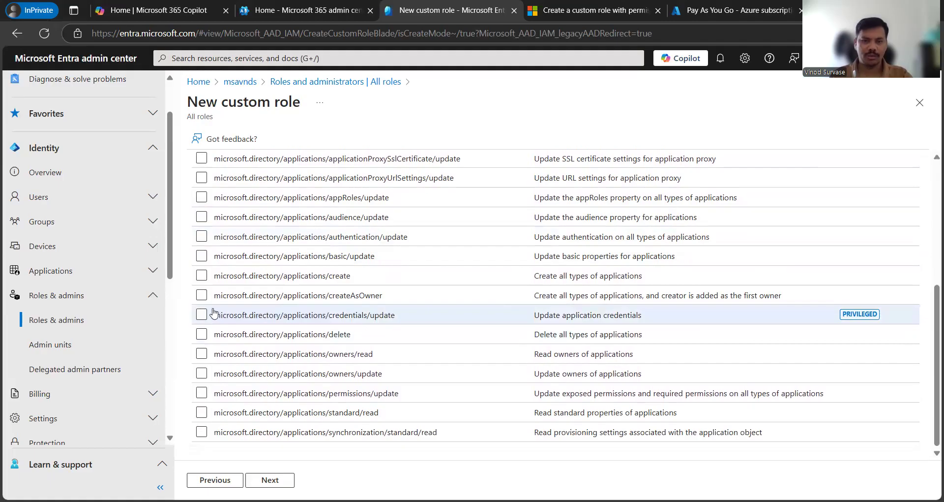
- Select the microsoft.directory/applications permissions create, basic/update, authentication/update, credentials/update and delete for the role
left_click(202, 276)
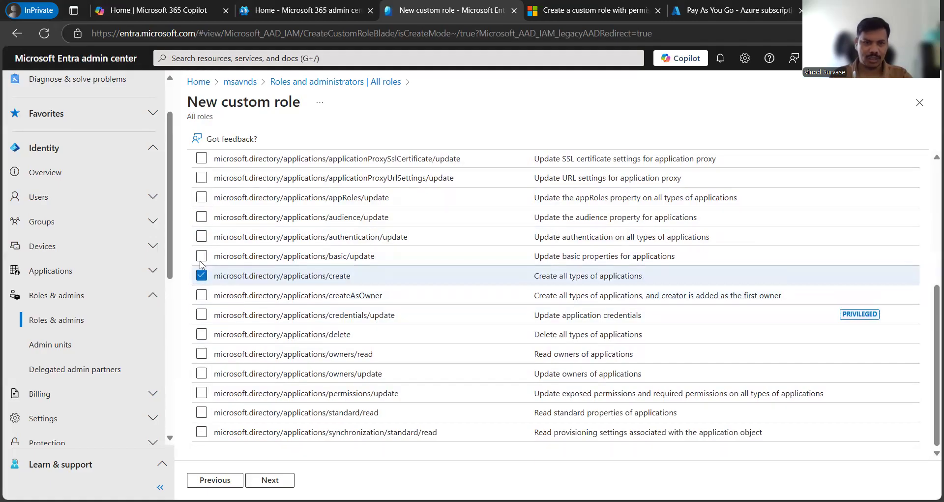
left_click(201, 257)
left_click(201, 237)
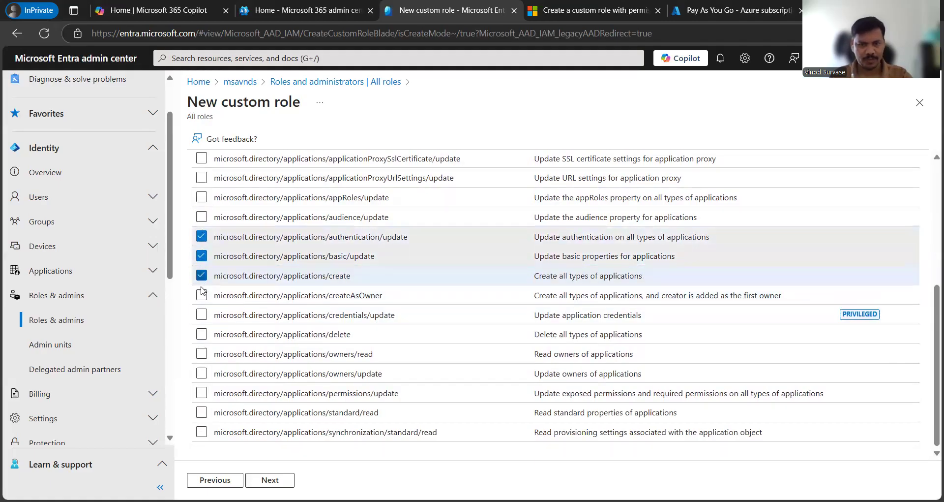
left_click(202, 315)
left_click(202, 336)
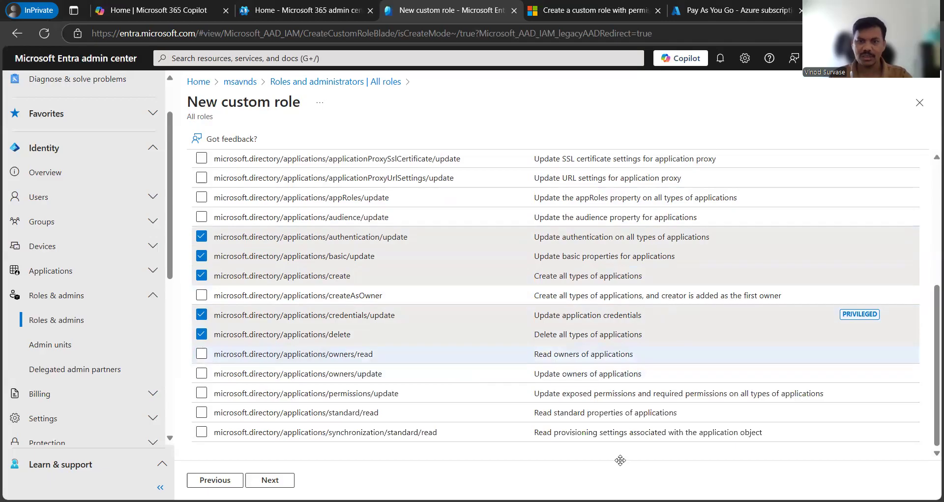
- Add the microsoft.directory/applications permissions owners/read and owners/update, and create the custom role
left_click(202, 353)
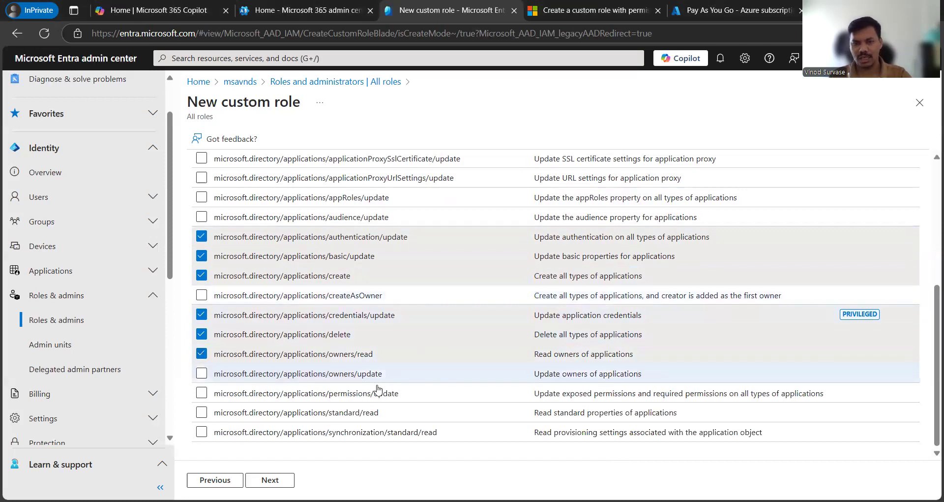
left_click(203, 374)
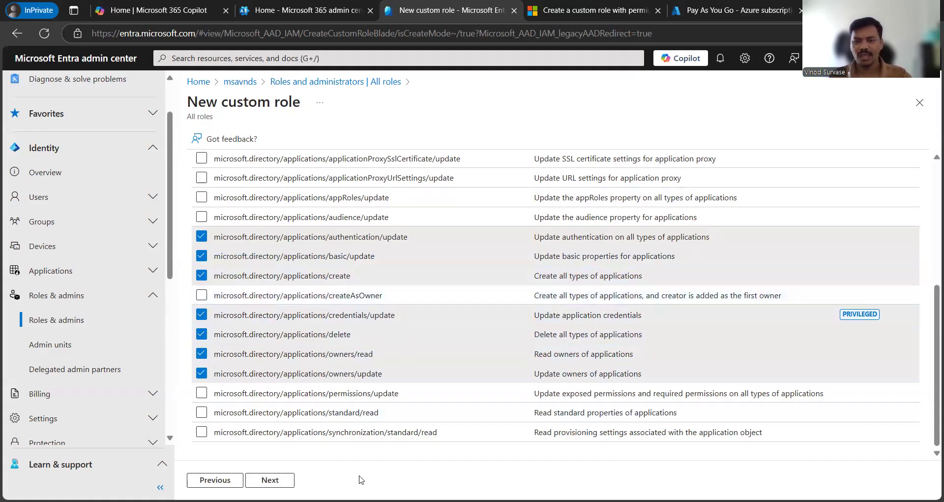
left_click(270, 480)
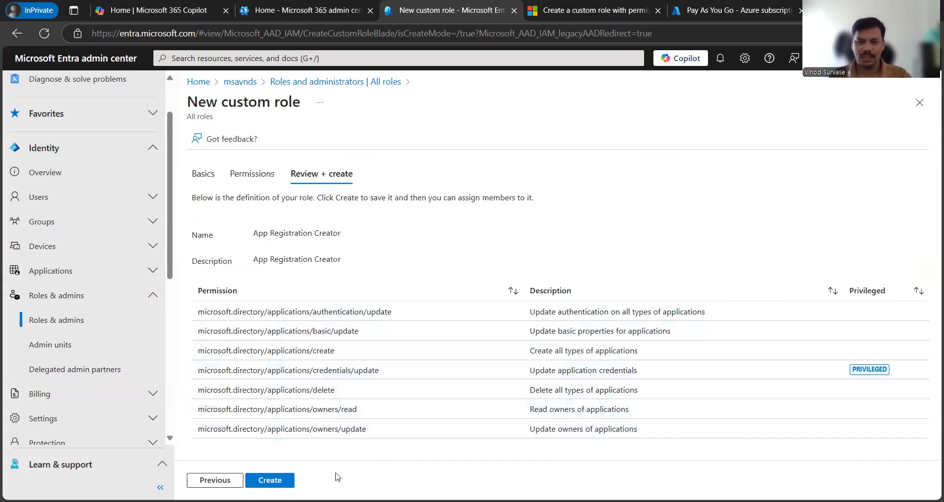
left_click(292, 478)
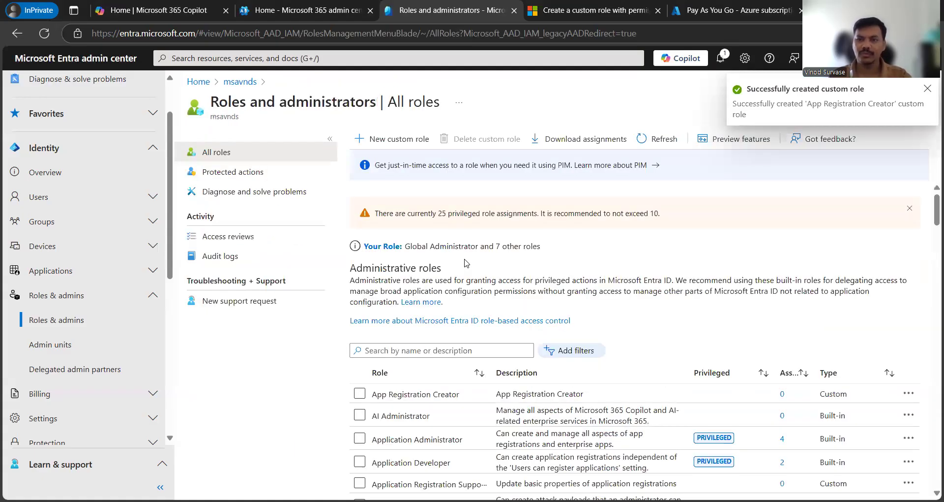
- Look through the list of all roles and open the description of the App Registration Creator role
left_click(427, 356)
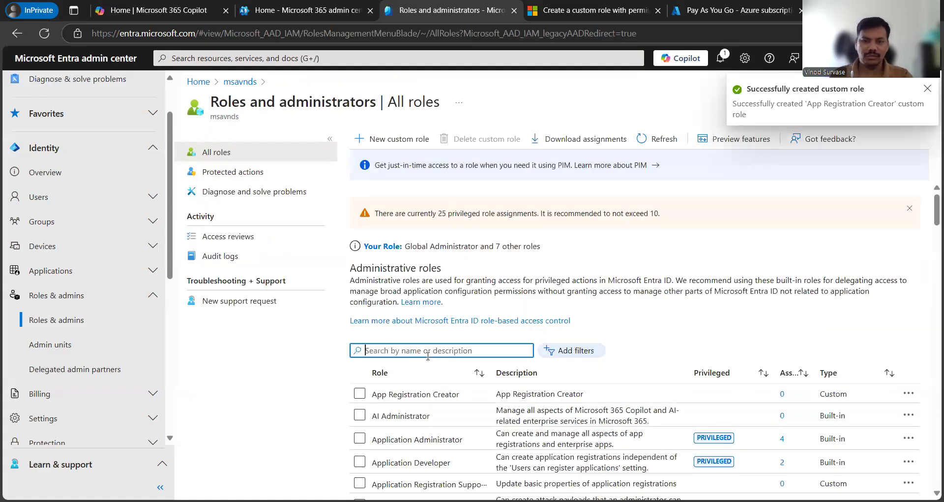
scroll(442, 350, "down", 2)
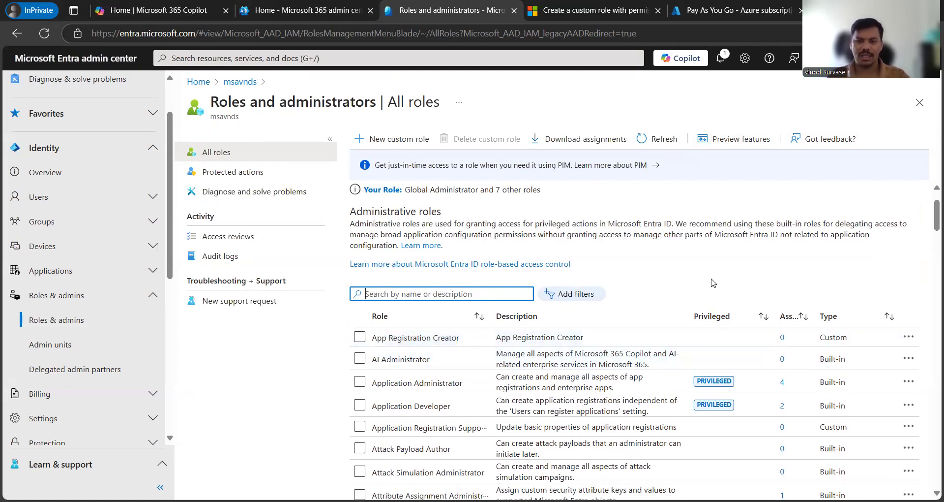
scroll(622, 324, "down", 2)
scroll(622, 324, "down", 15)
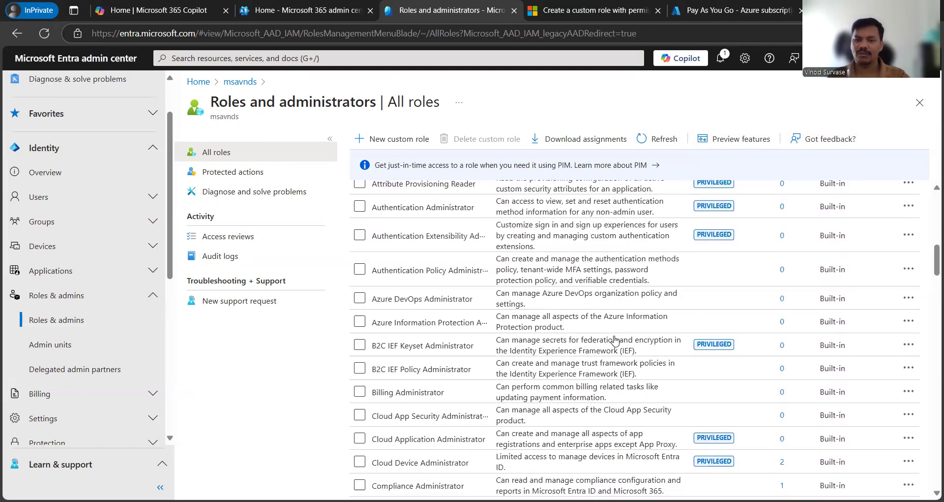
scroll(615, 339, "down", 5)
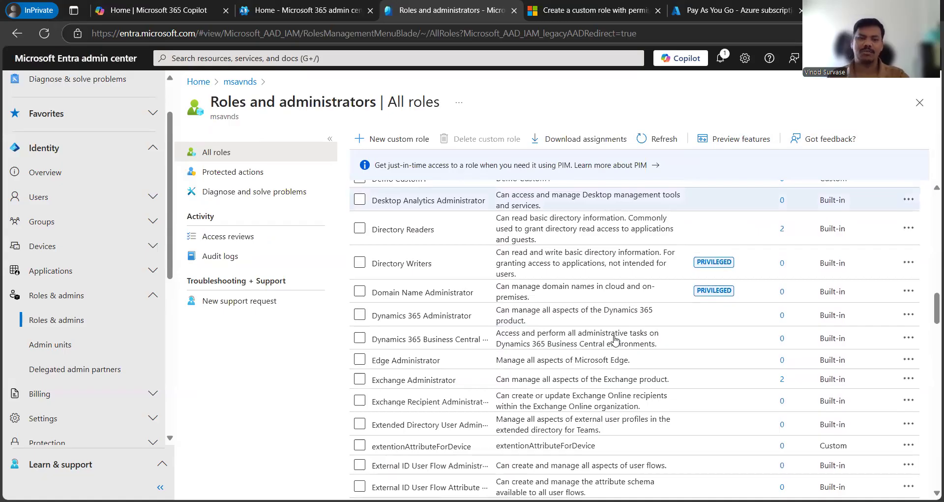
scroll(615, 339, "up", 20)
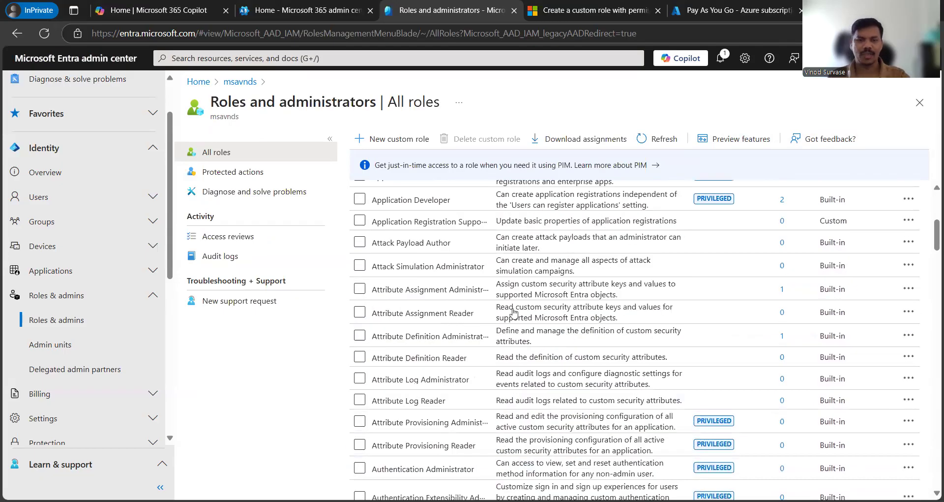
left_click(409, 395)
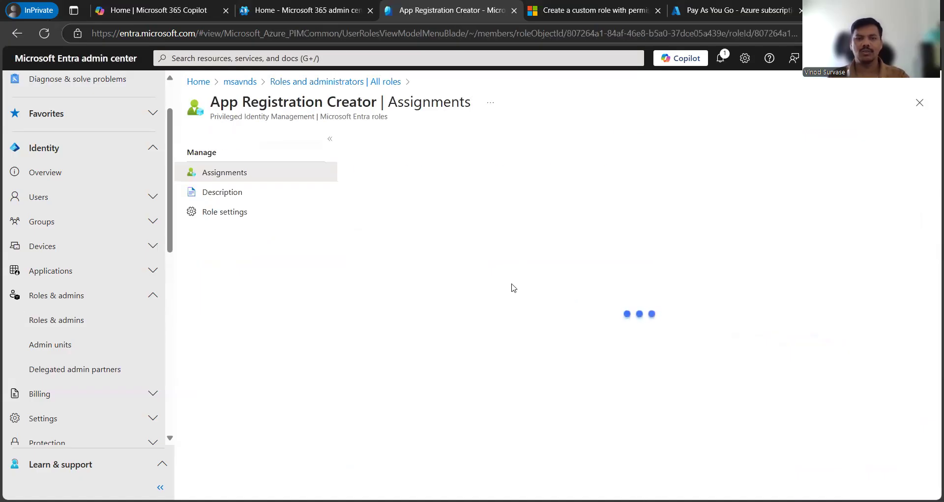
left_click(223, 197)
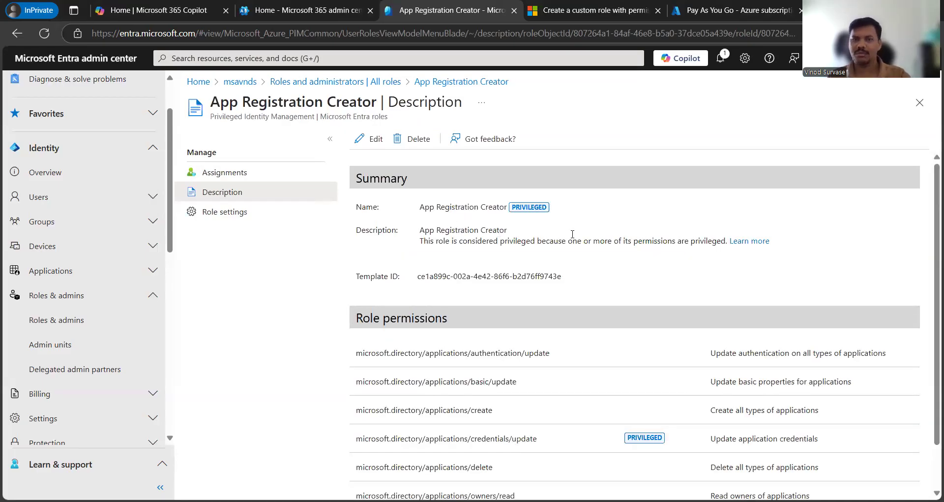
- Examine the role's summary, template ID and assigned permissions
scroll(520, 232, "down", 1)
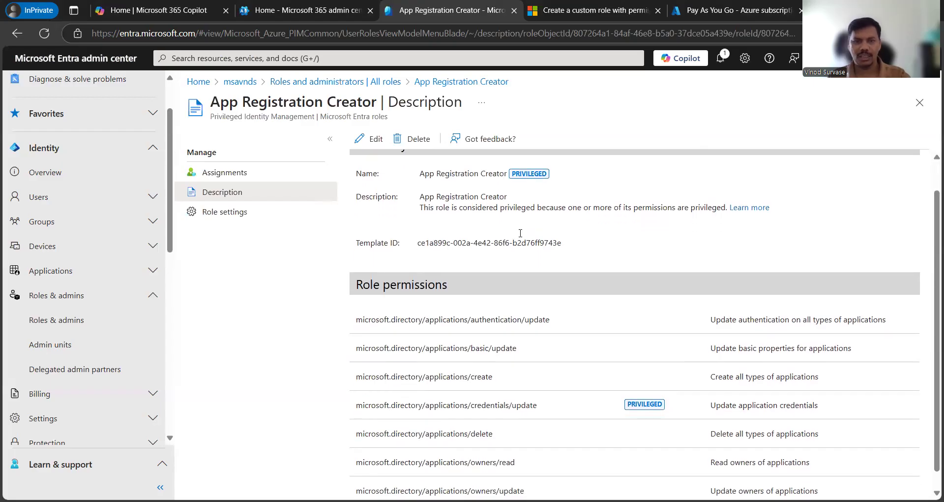
left_click_drag(417, 234, 589, 245)
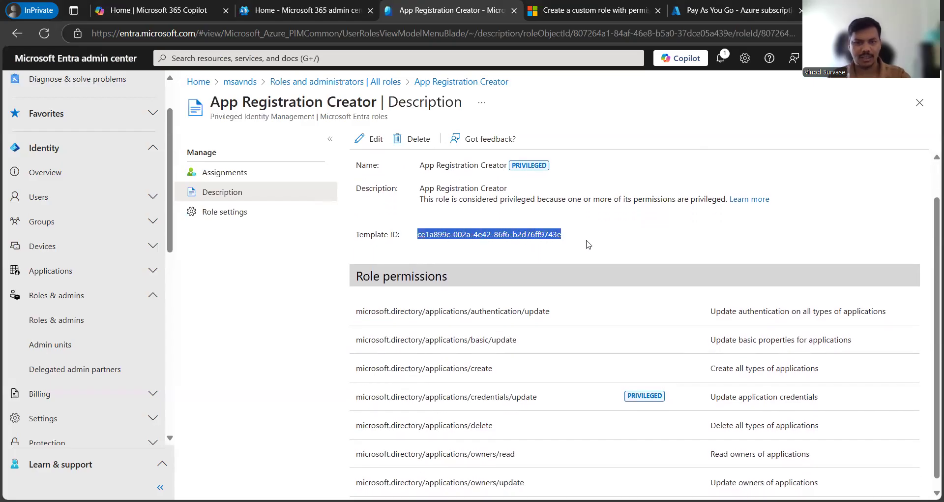
left_click(689, 248)
scroll(721, 253, "down", 1)
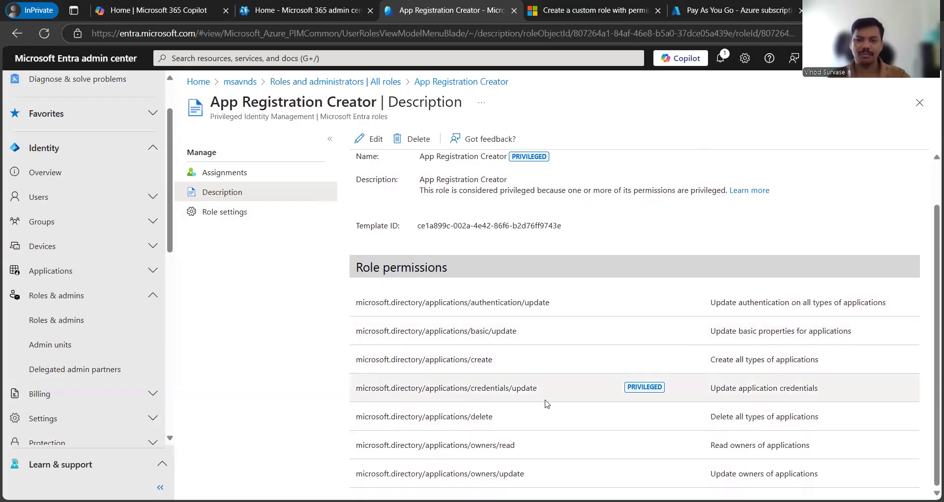
scroll(492, 354, "up", 1)
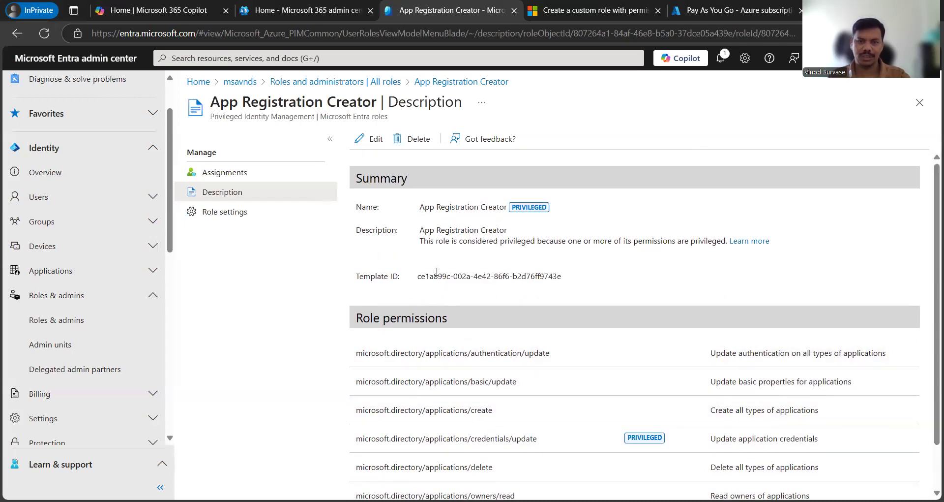
left_click_drag(421, 276, 618, 285)
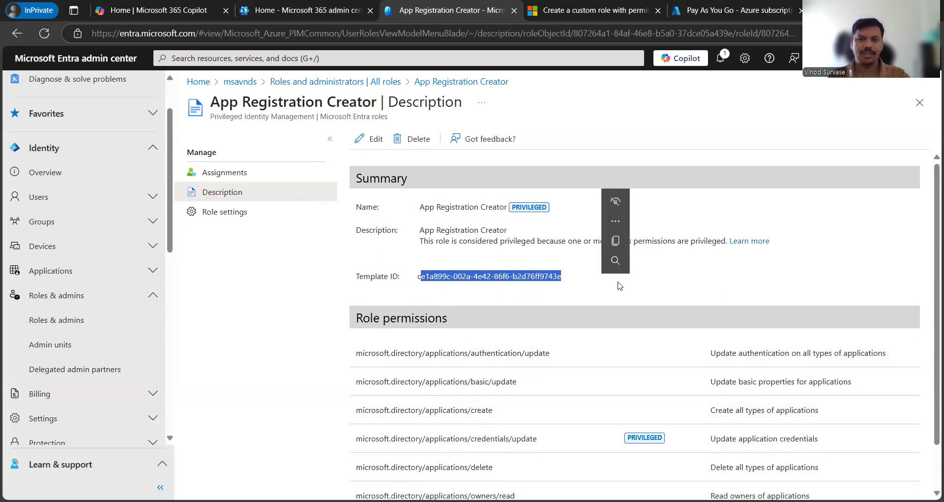
scroll(630, 276, "down", 1)
left_click(639, 240)
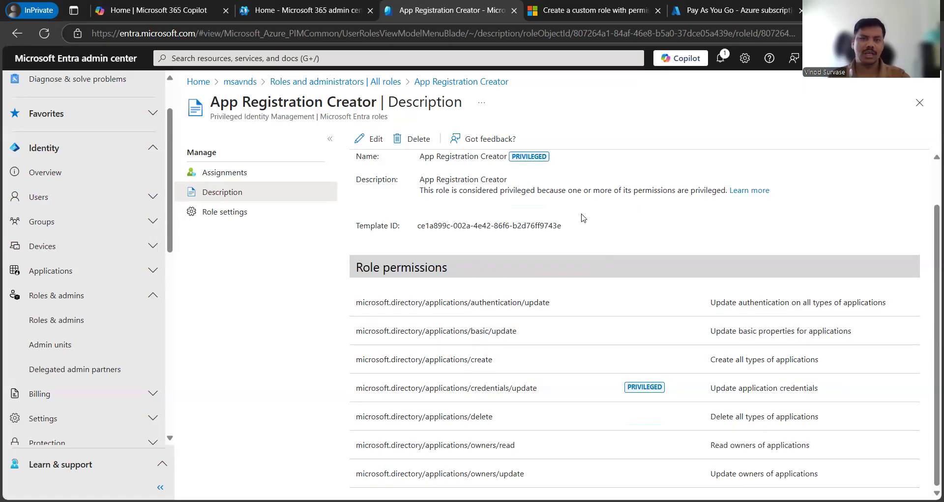
scroll(584, 218, "up", 1)
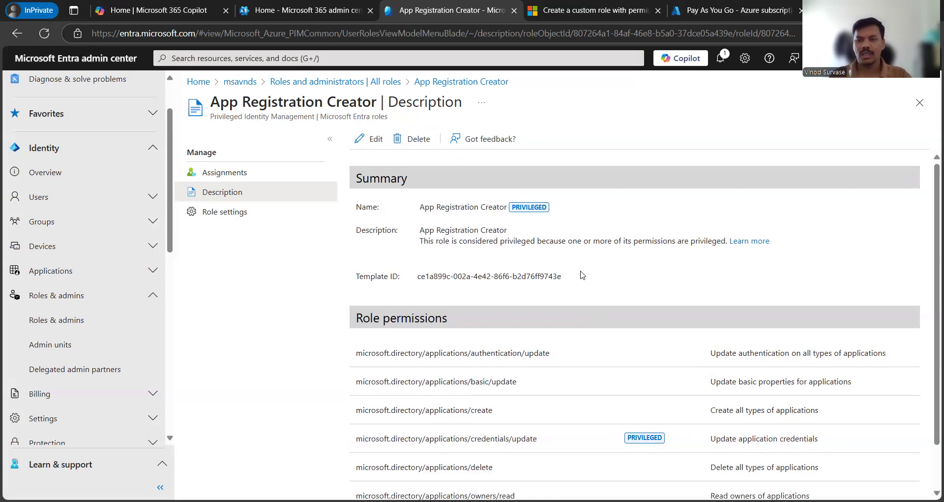
scroll(581, 273, "down", 1)
- Review the role's activation, assignment and notification settings, and open the role settings for editing
left_click(209, 214)
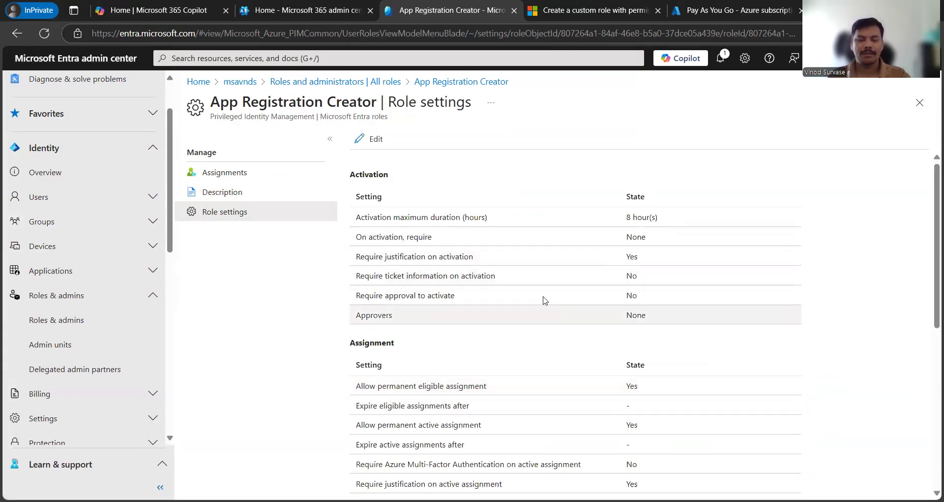
scroll(584, 251, "down", 2)
scroll(583, 251, "down", 5)
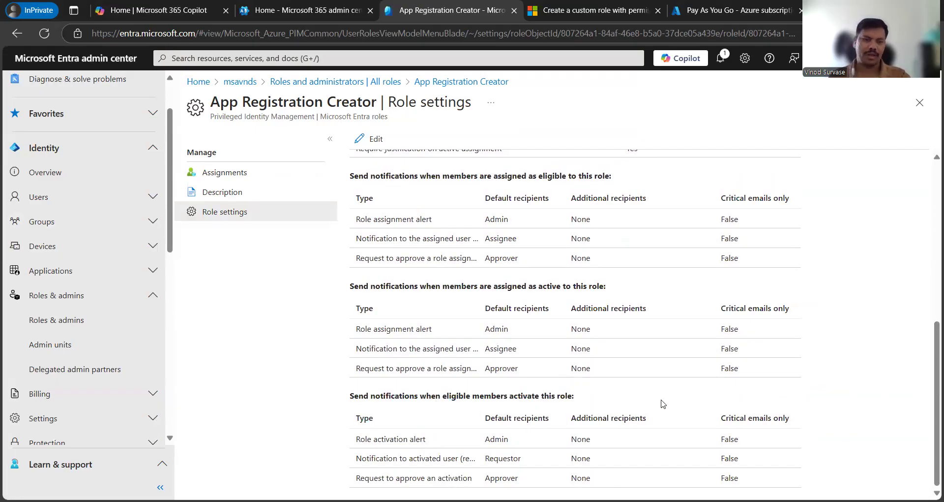
scroll(634, 392, "up", 1)
scroll(583, 371, "up", 1)
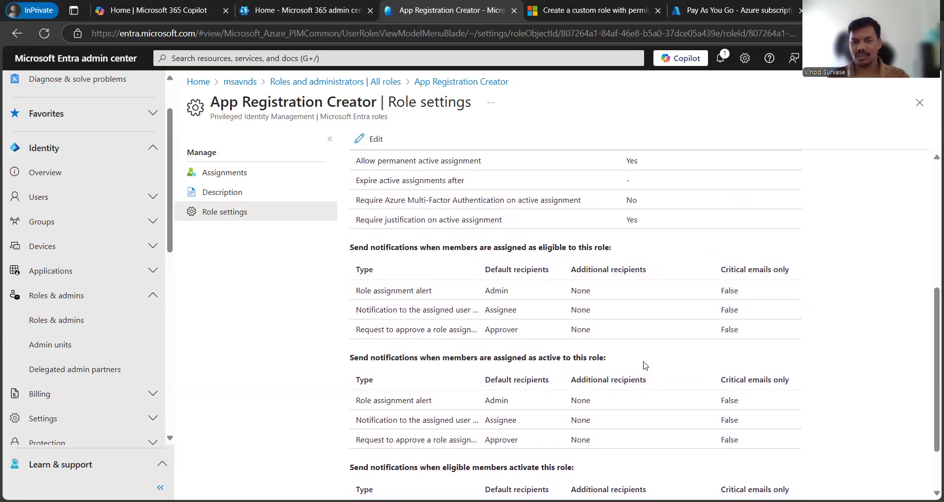
scroll(646, 365, "up", 3)
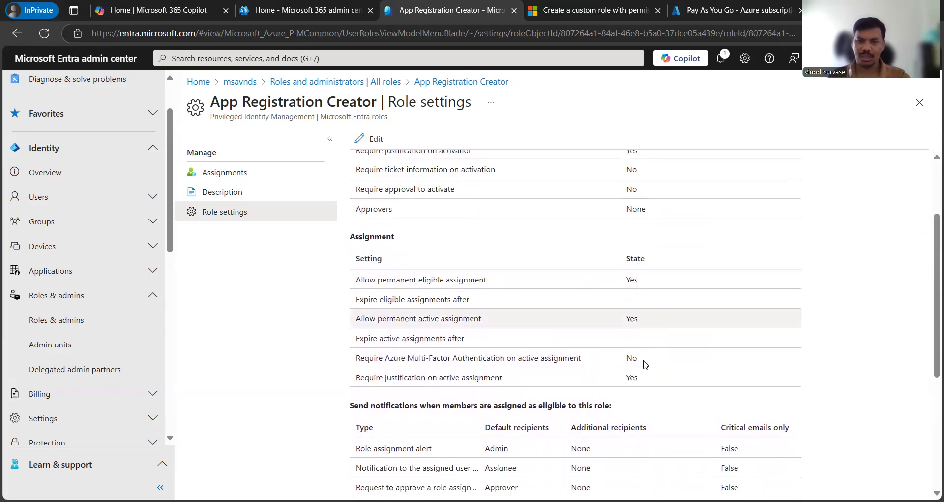
scroll(643, 363, "up", 3)
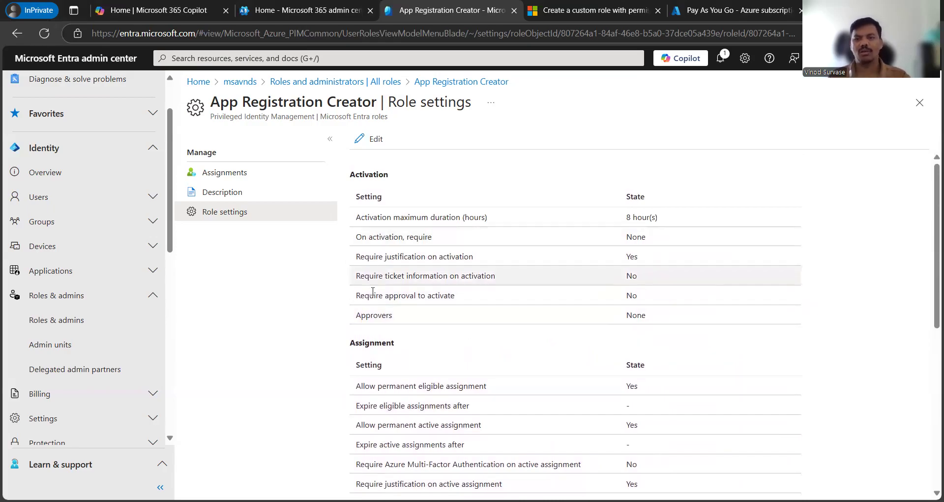
left_click(381, 144)
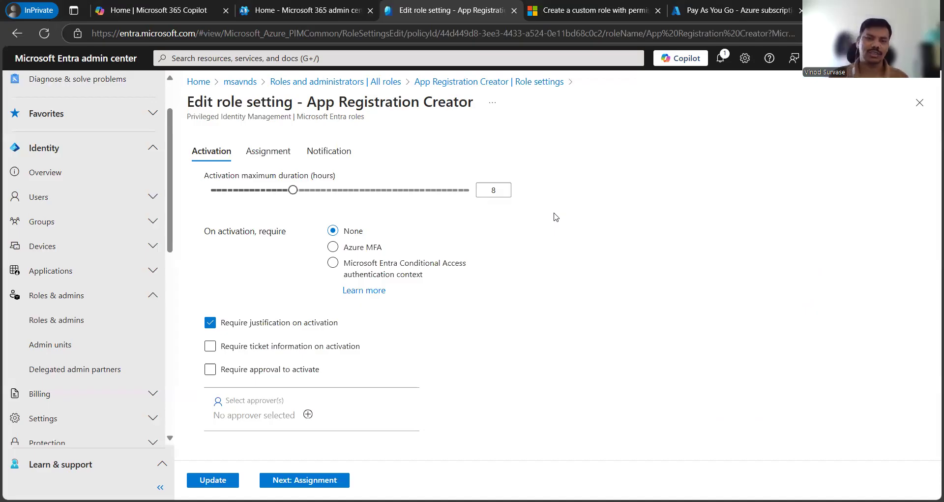
- Try an activation maximum duration of 0.5 hours, look through the assignment and notification options, and leave the role settings editor without updating
left_click_drag(292, 191, 472, 203)
left_click_drag(541, 210, 102, 211)
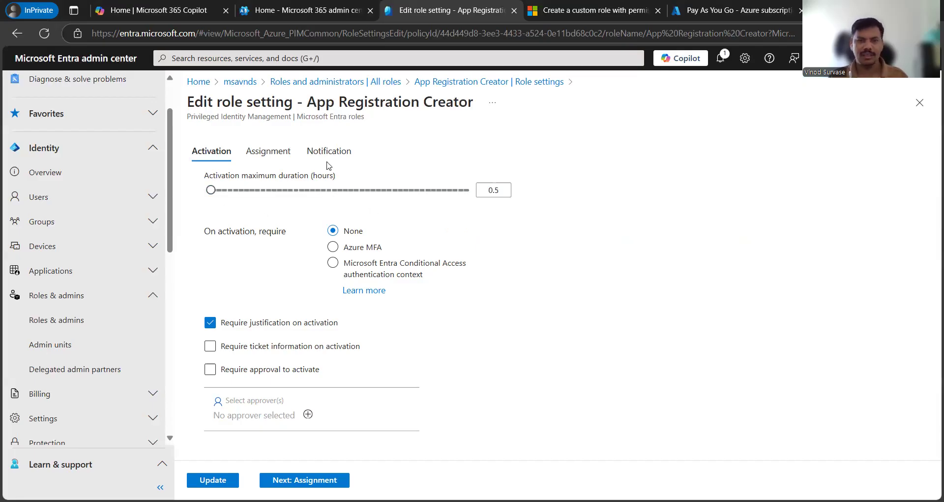
left_click(268, 152)
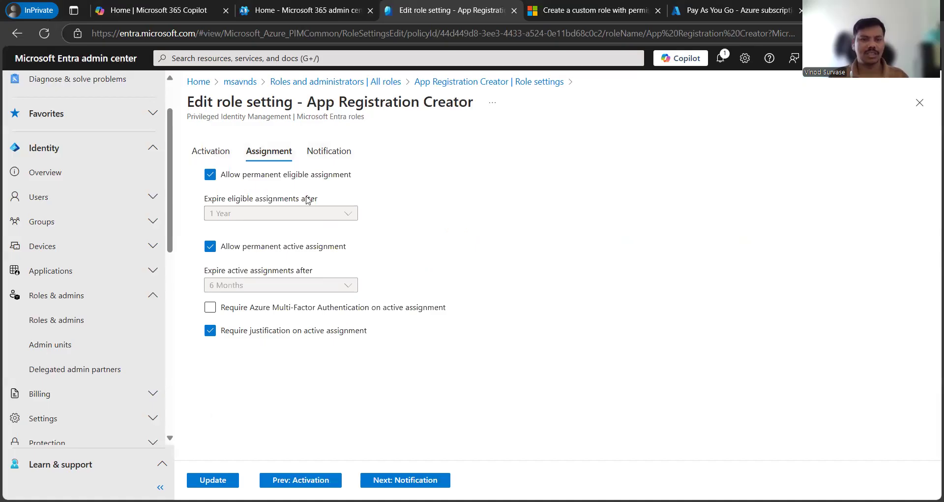
left_click(317, 152)
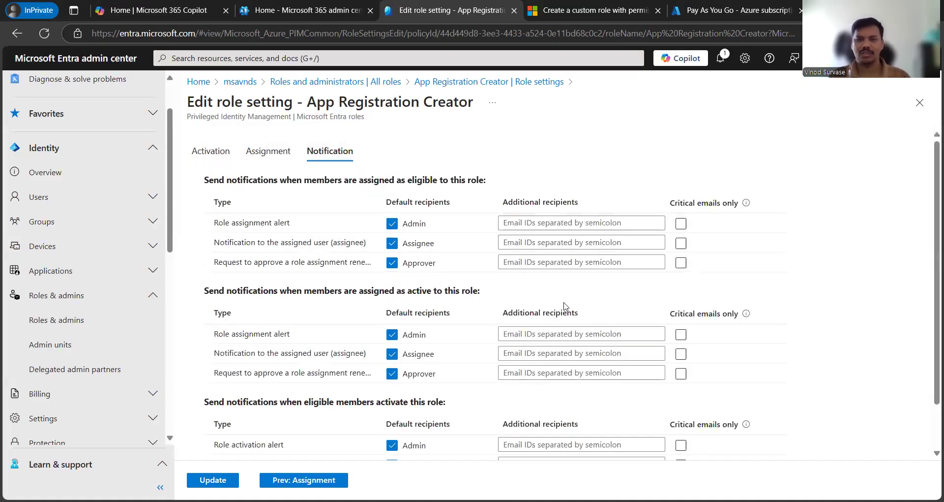
scroll(580, 324, "down", 1)
scroll(720, 337, "up", 1)
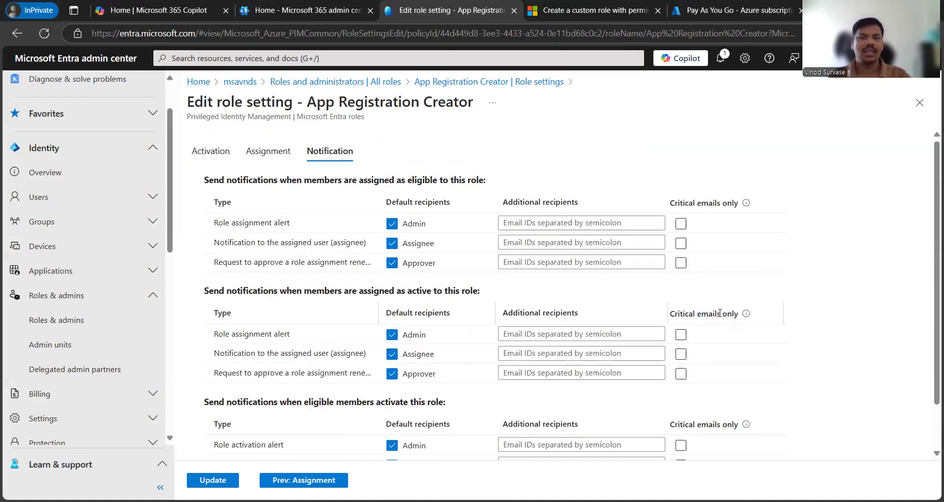
left_click(479, 82)
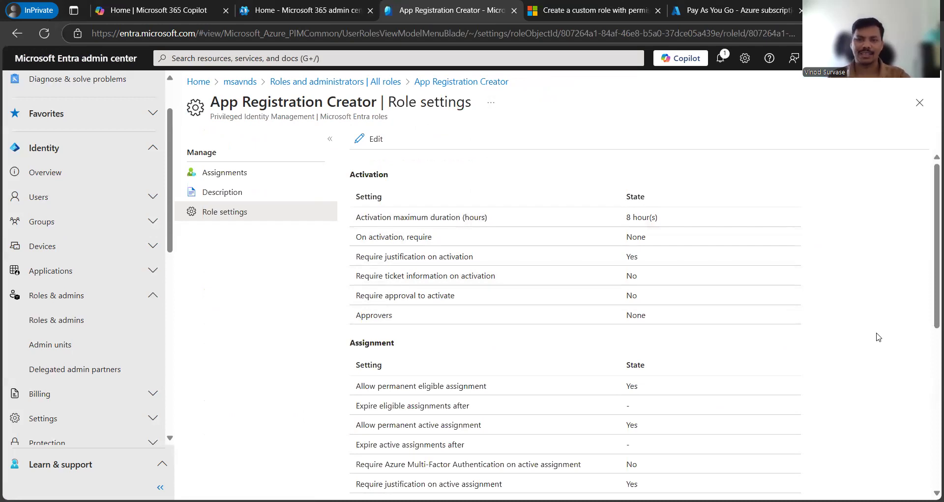
- Check the role's active and eligible assignments, and return to the list of all roles with App Registration Creator deselected
left_click(246, 174)
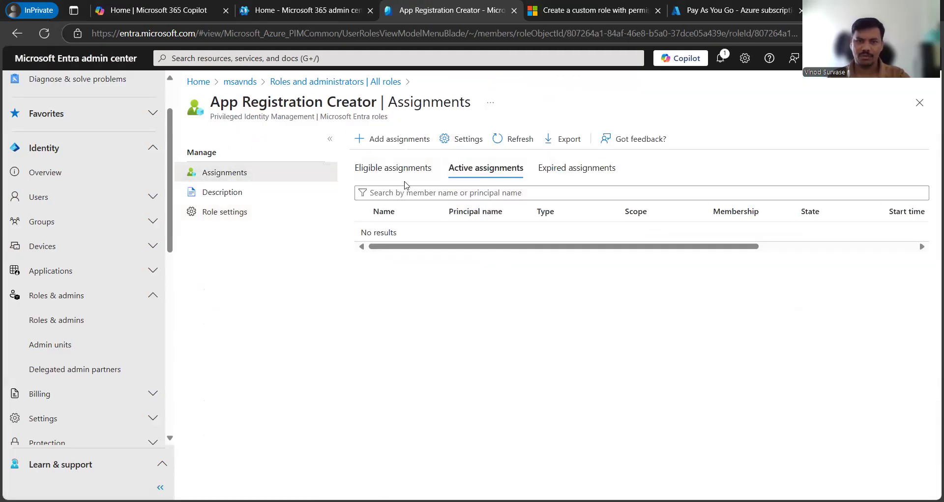
left_click(420, 172)
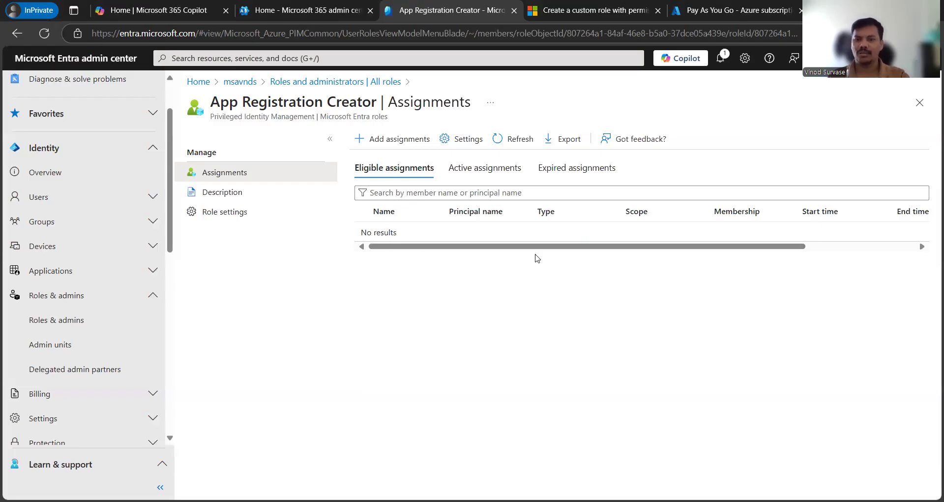
mouse_move(529, 249)
left_mouse_down()
mouse_move(746, 261)
mouse_move(512, 251)
left_mouse_up()
left_click(330, 81)
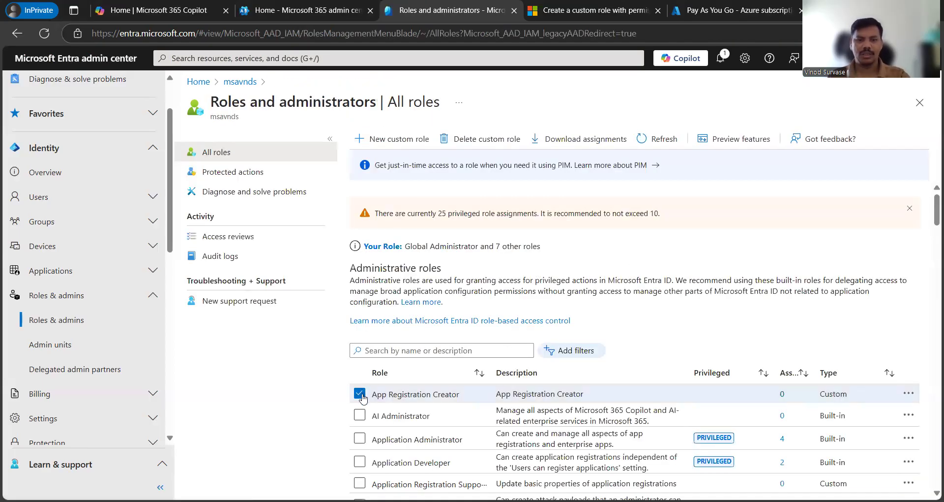
left_click(361, 395)
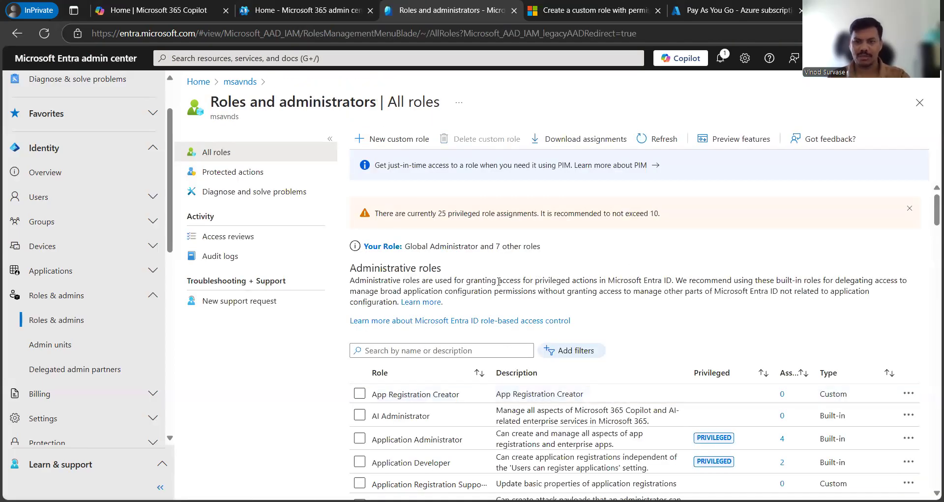